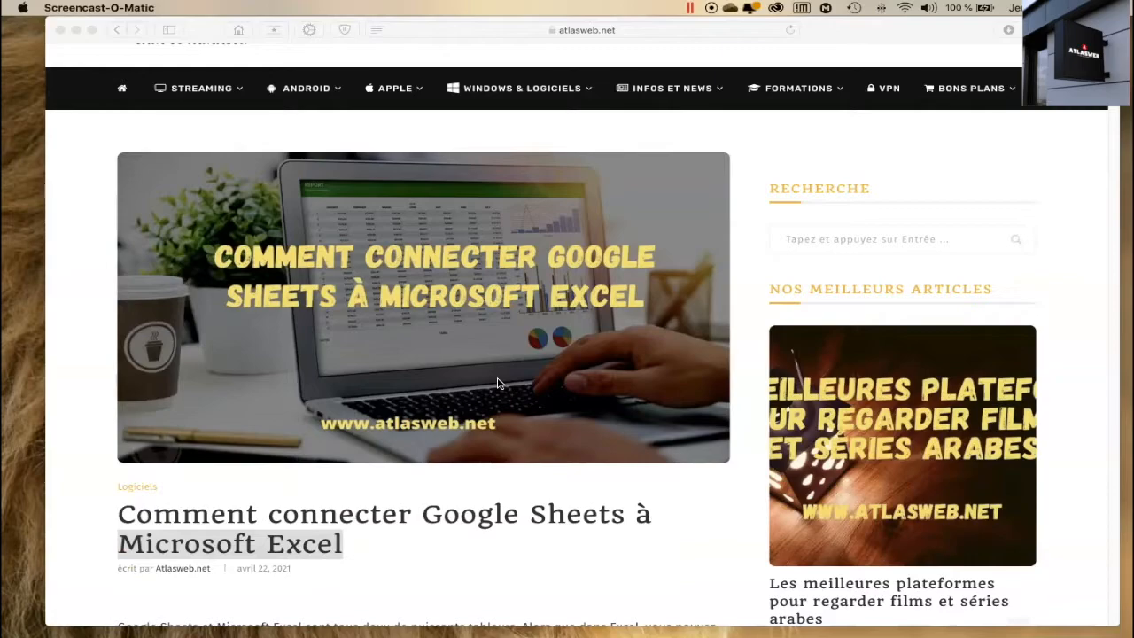
- Read through the article on connecting Google Sheets to Microsoft Excel, examining its publishing, web import, column cleanup and refresh instructions
scroll(455, 531, down, 5)
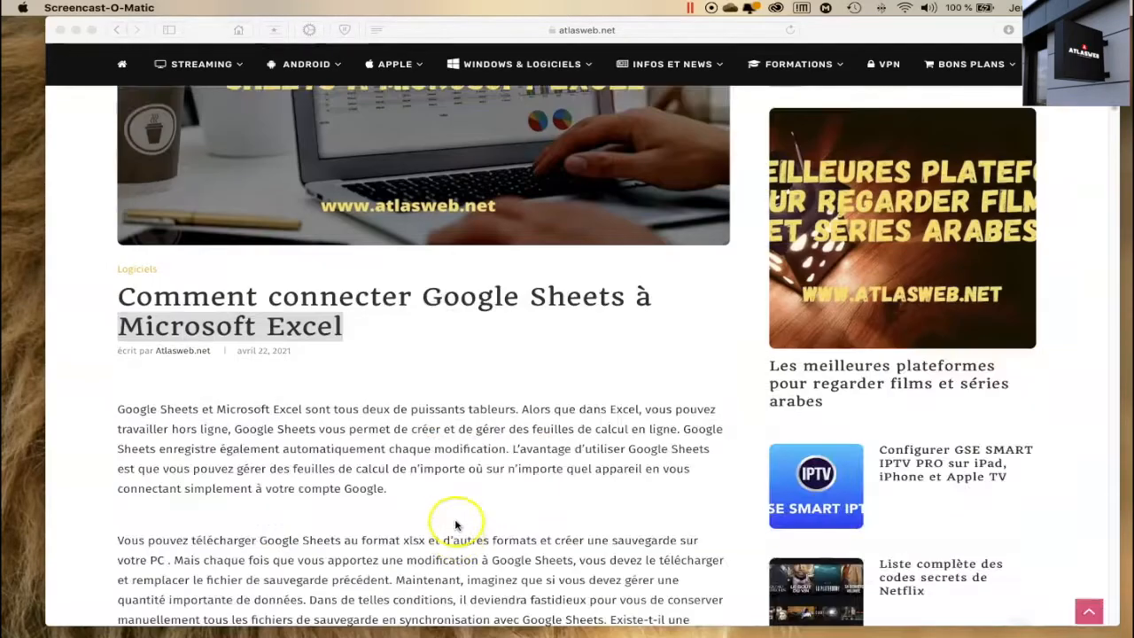
scroll(525, 420, down, 10)
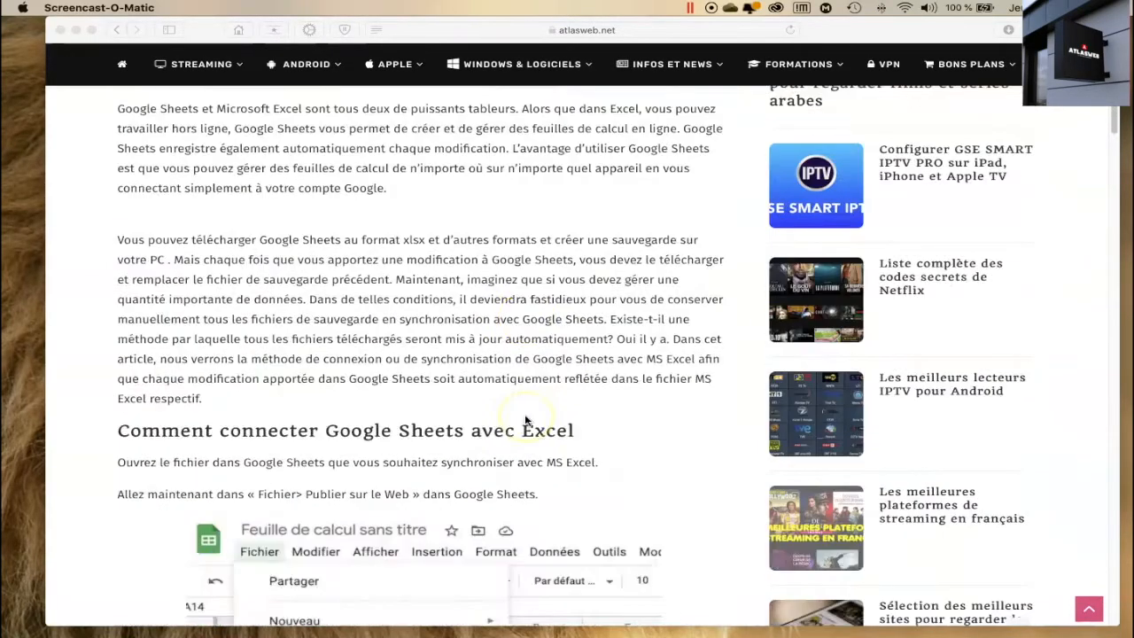
scroll(526, 420, down, 1)
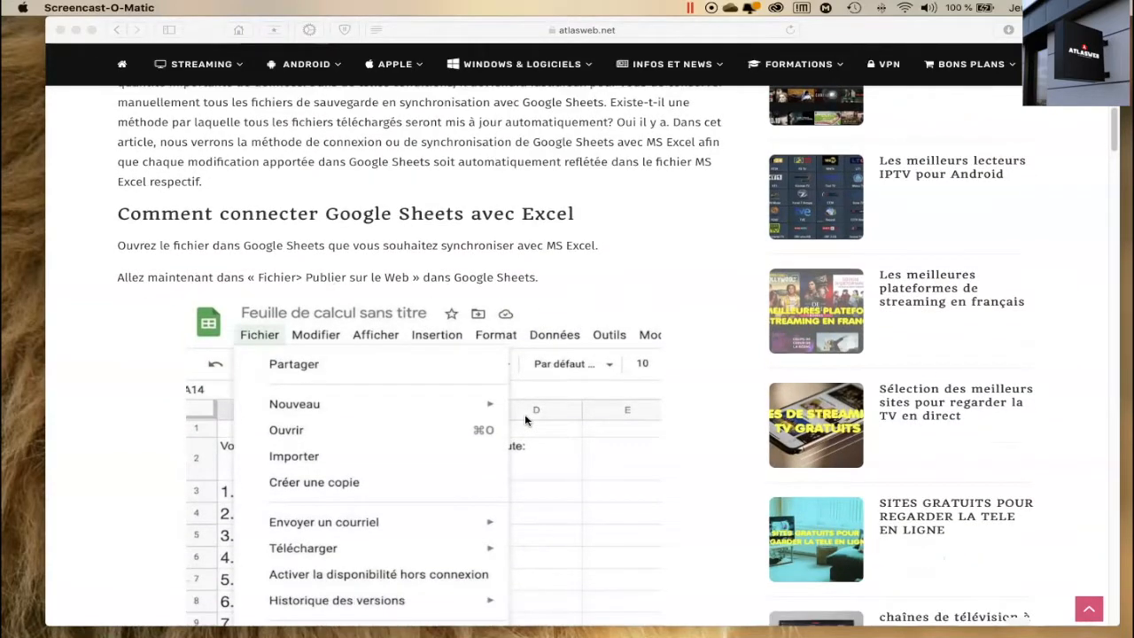
scroll(526, 420, down, 11)
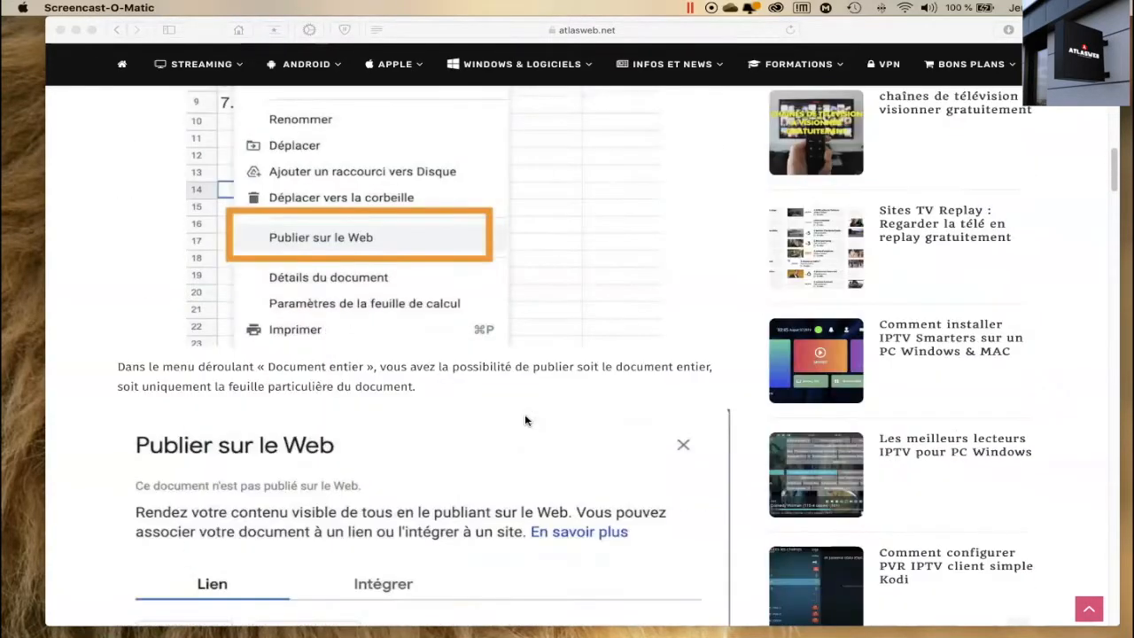
scroll(525, 420, down, 20)
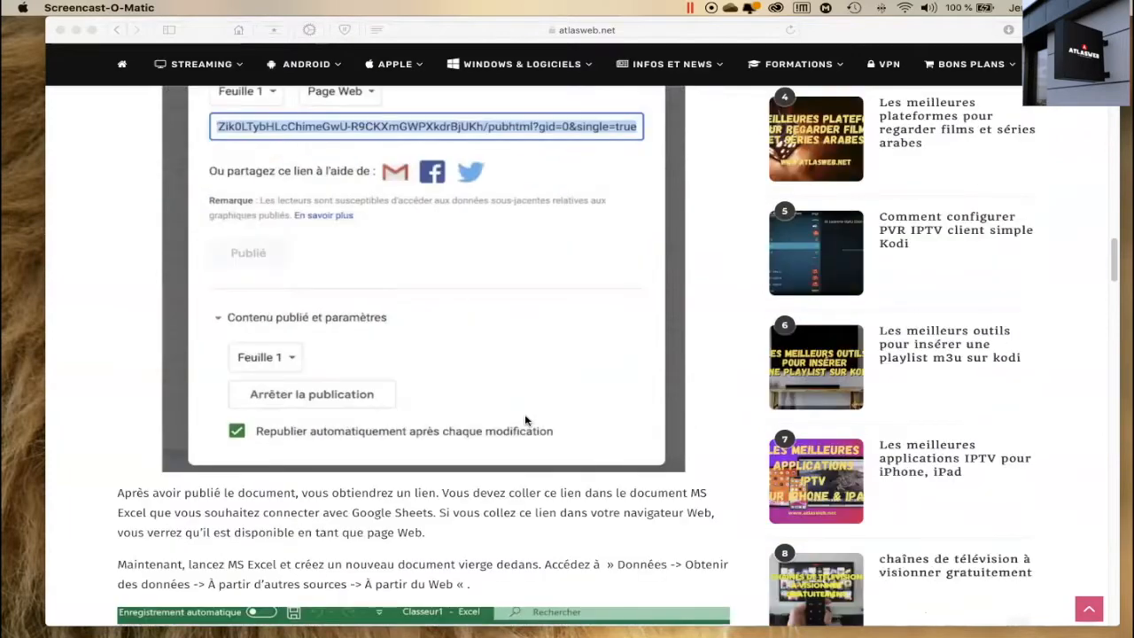
scroll(525, 420, down, 6)
scroll(526, 420, down, 17)
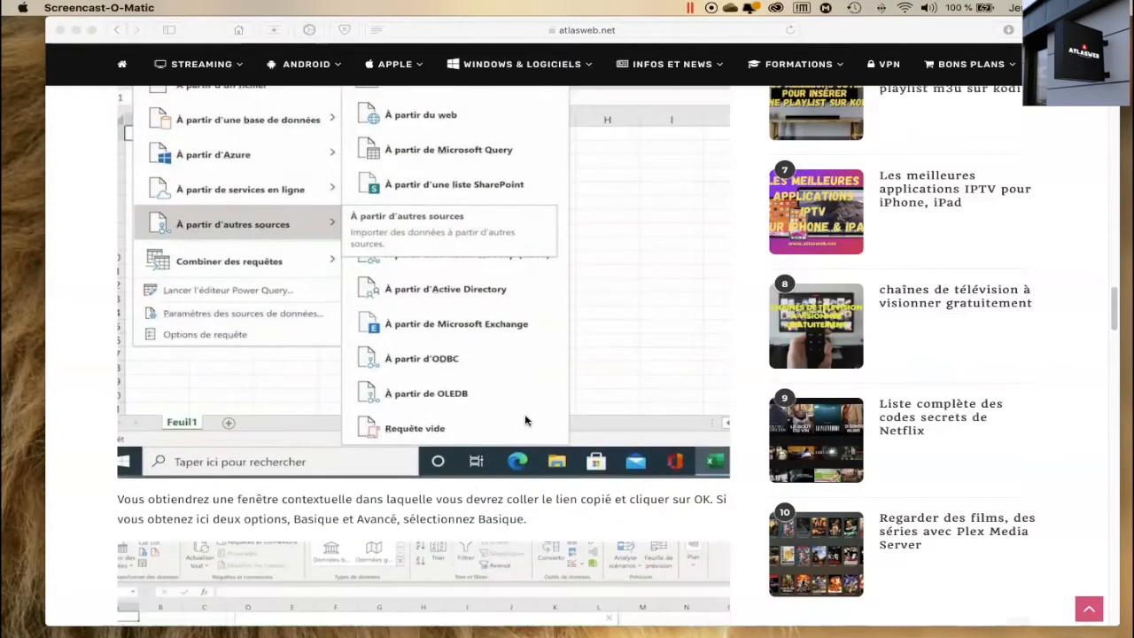
scroll(525, 420, down, 13)
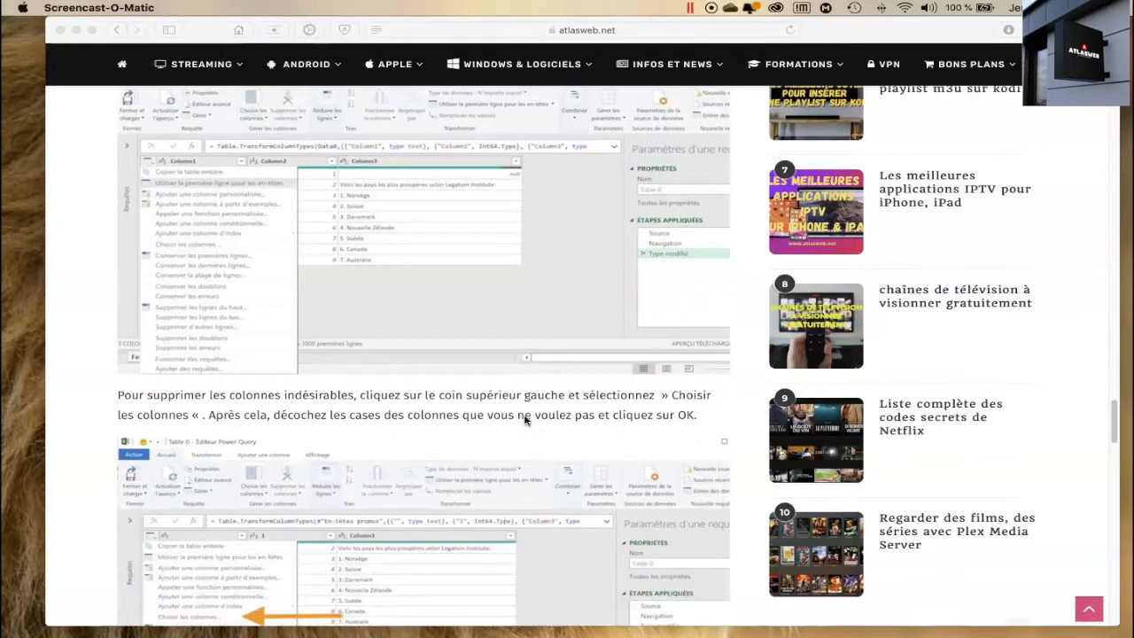
scroll(525, 420, down, 4)
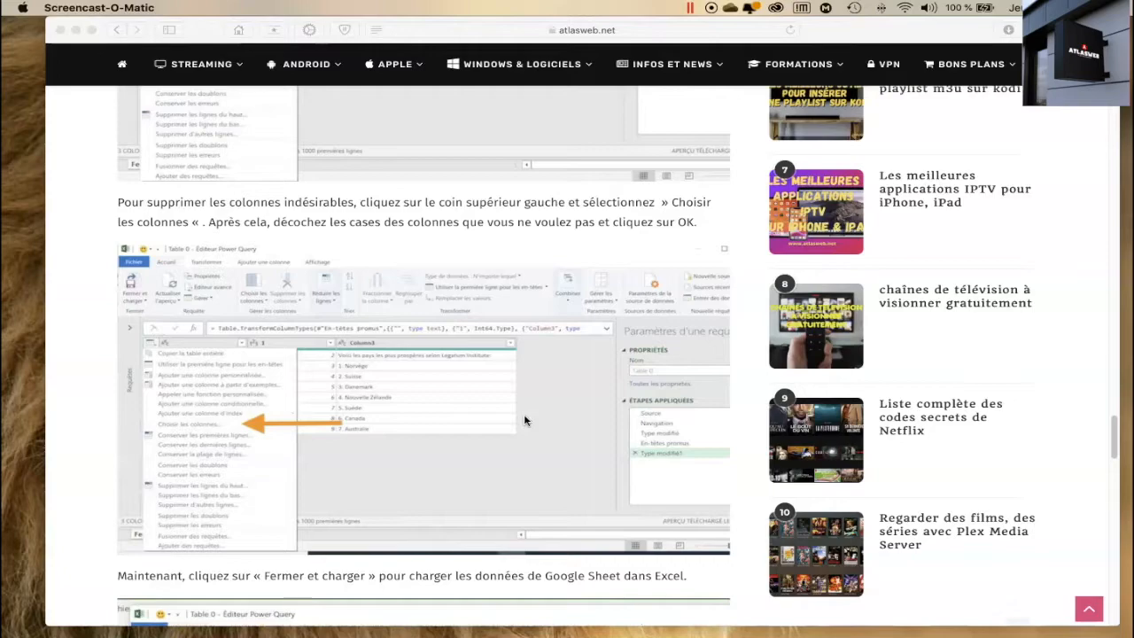
scroll(505, 422, down, 5)
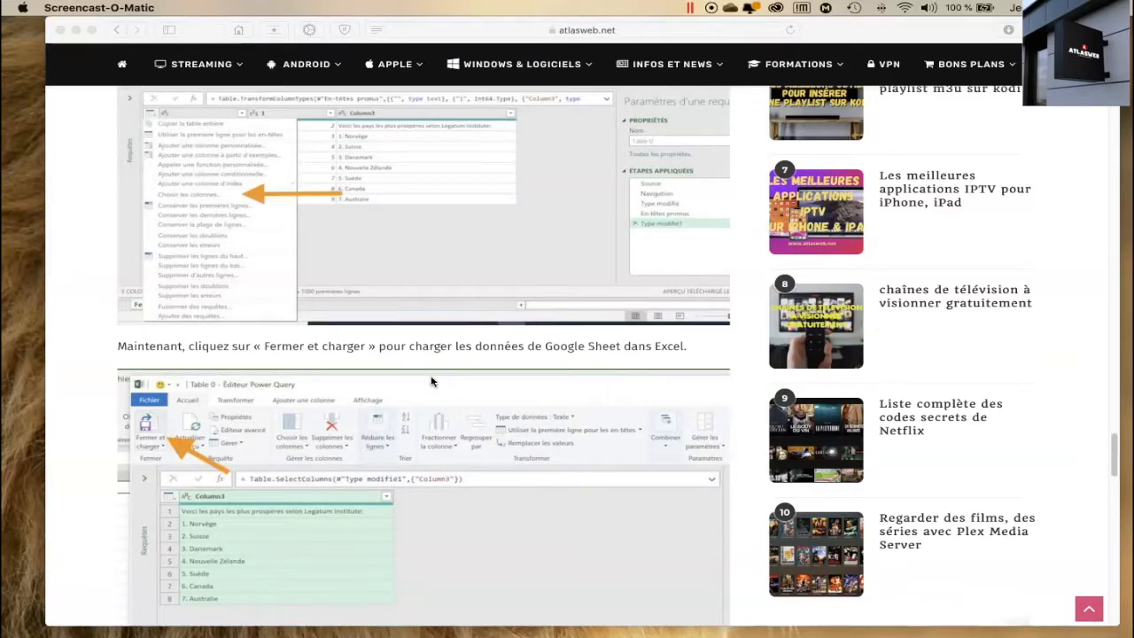
scroll(434, 378, down, 10)
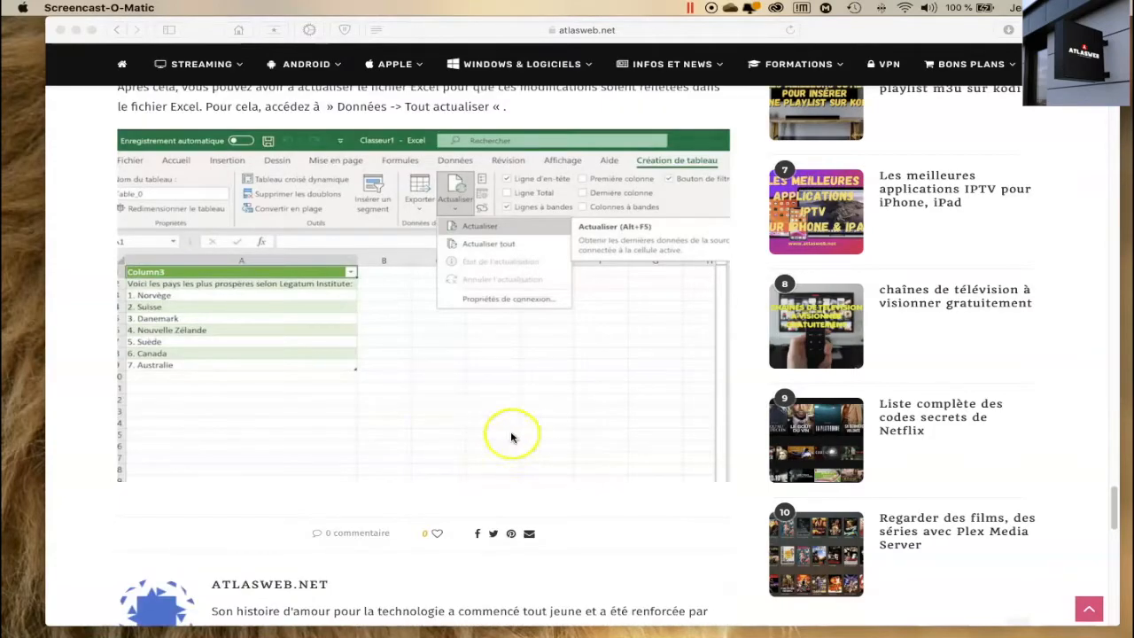
scroll(484, 424, up, 20)
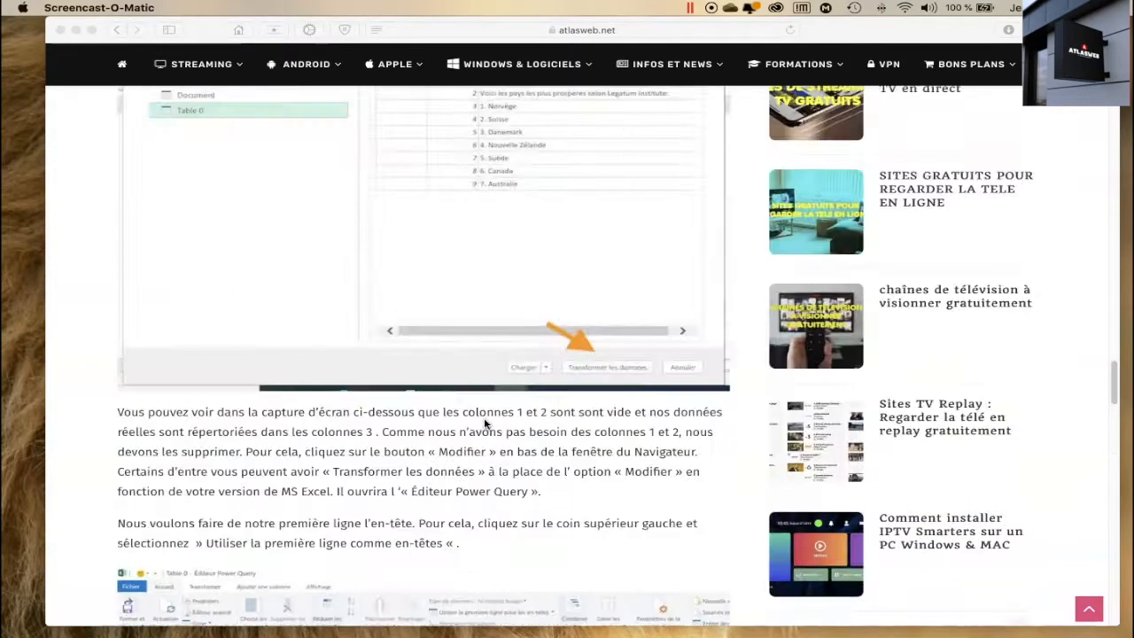
scroll(483, 425, down, 6)
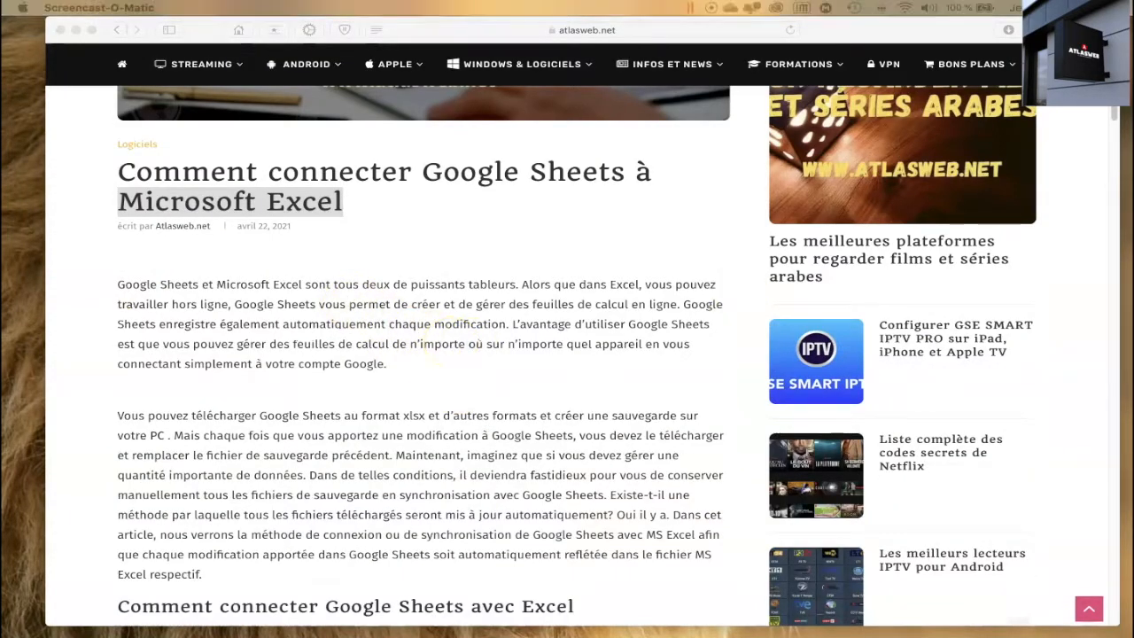
- Switch to Google Sheets in Chrome and create a new blank spreadsheet
drag(619, 334, 486, 211)
drag(565, 205, 512, 29)
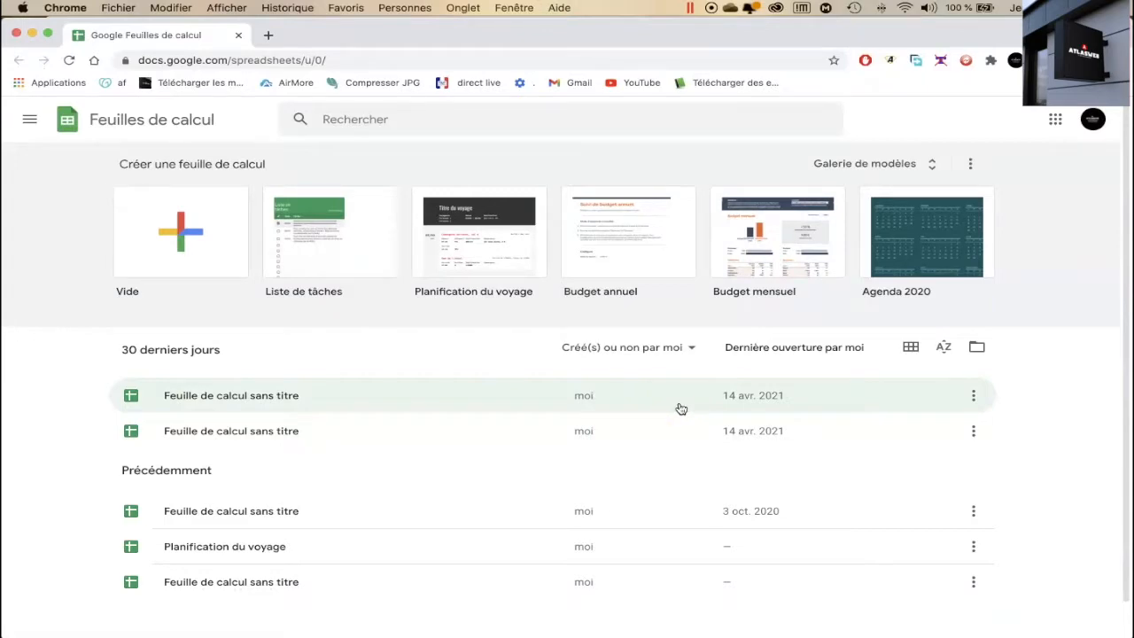
click(1057, 122)
scroll(1010, 293, down, 3)
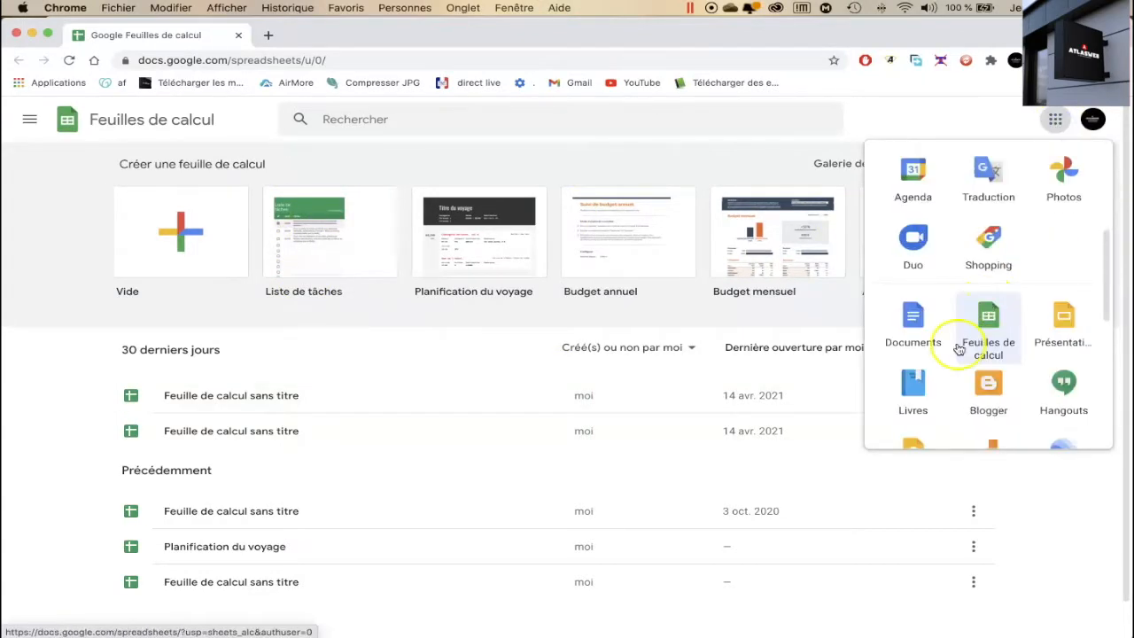
click(182, 257)
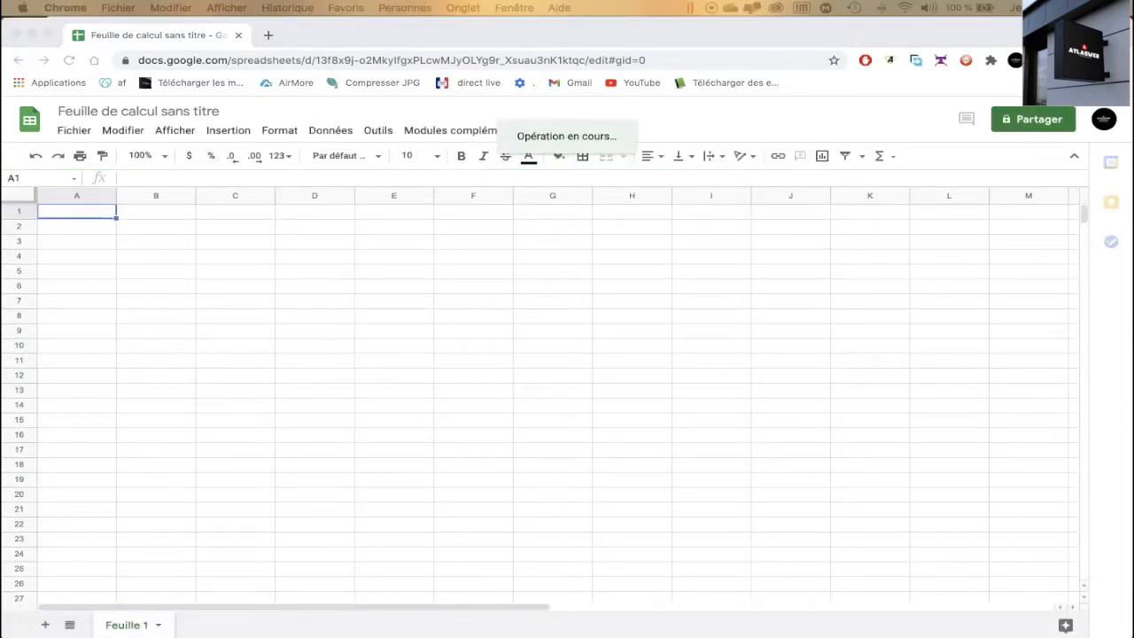
- Fill A1:A9 with "Voici les pays les plus prospères selon Legatum Institute:" and Norvège, Suisse, Danemark, Nouvelle Zélande, Suède, Canada, Australie, Pays-Bas
click(77, 211)
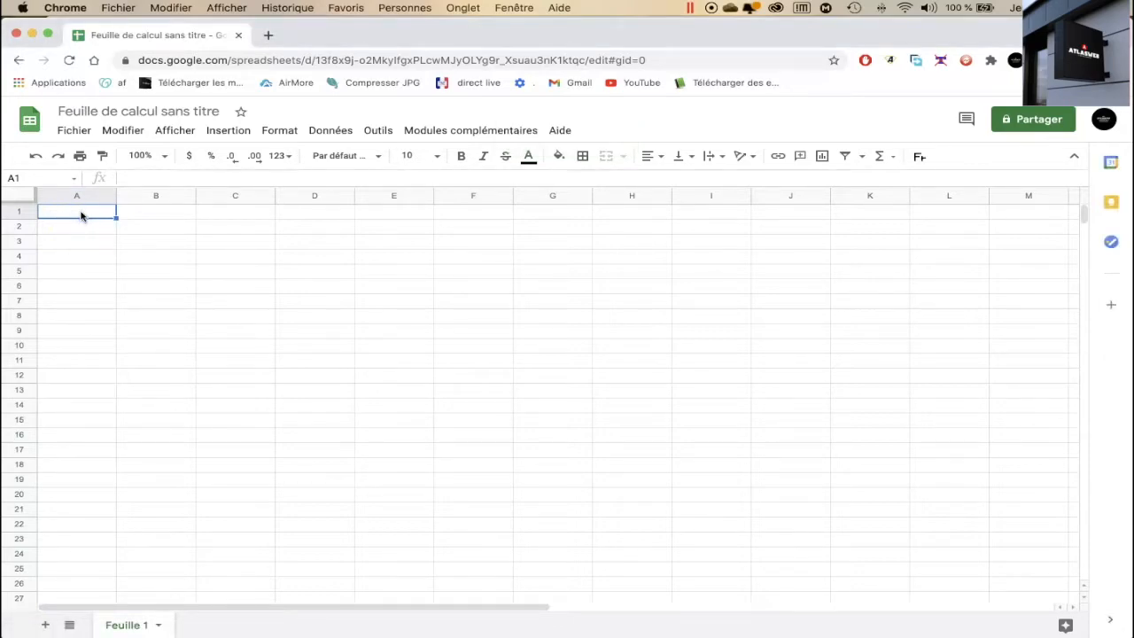
text(Voici les pays les plus prospères selon Legatum Institute: Norvège Suisse Danemark Nouvelle Zélande Suède Canada Australie Pays-Bas)
click(76, 375)
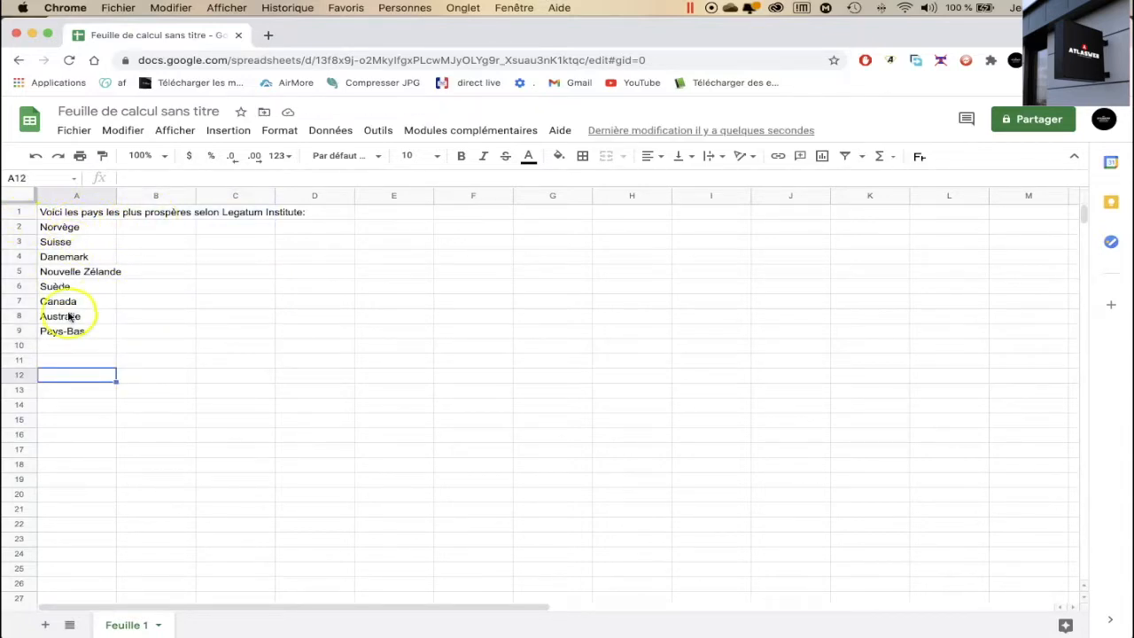
click(253, 329)
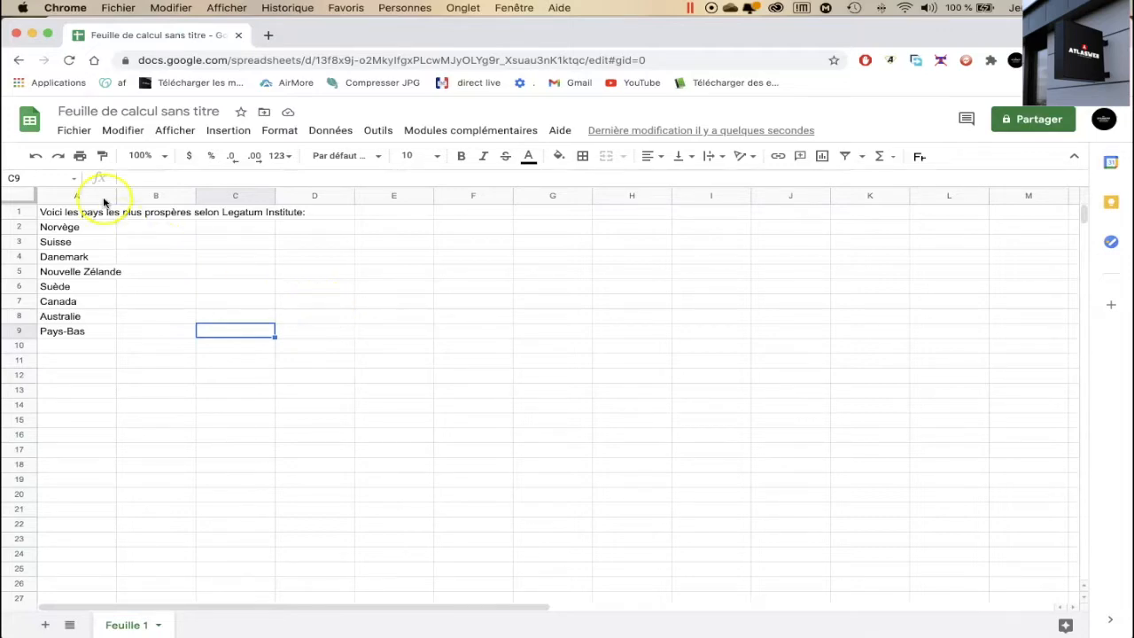
- Publish the entire document to the web as a web page, keeping automatic republishing enabled, and copy the published link
click(78, 133)
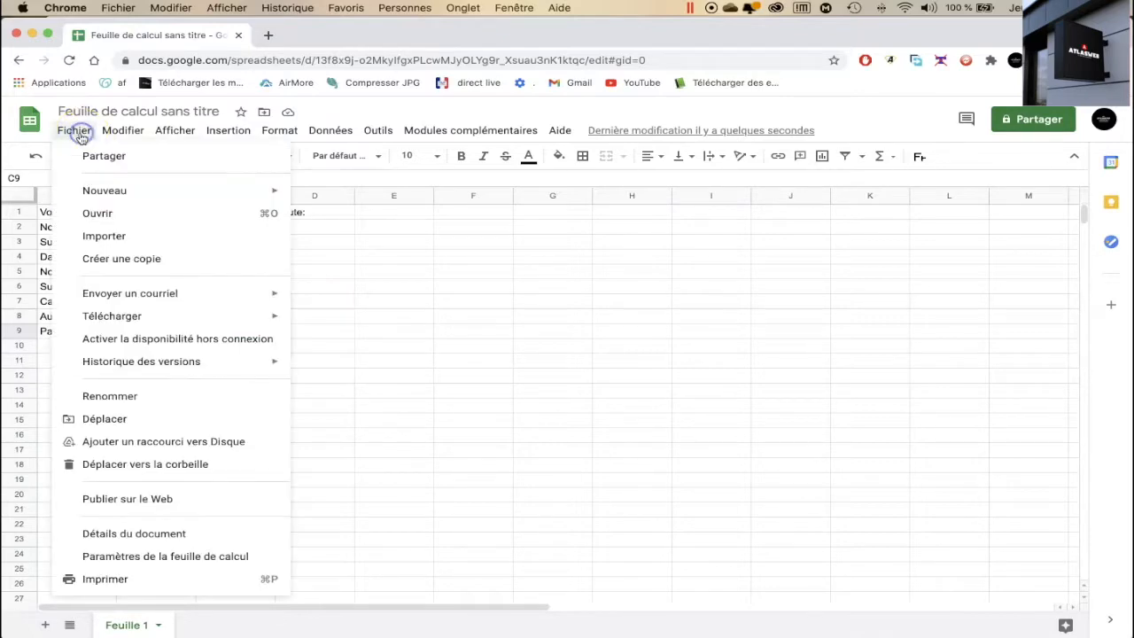
click(116, 501)
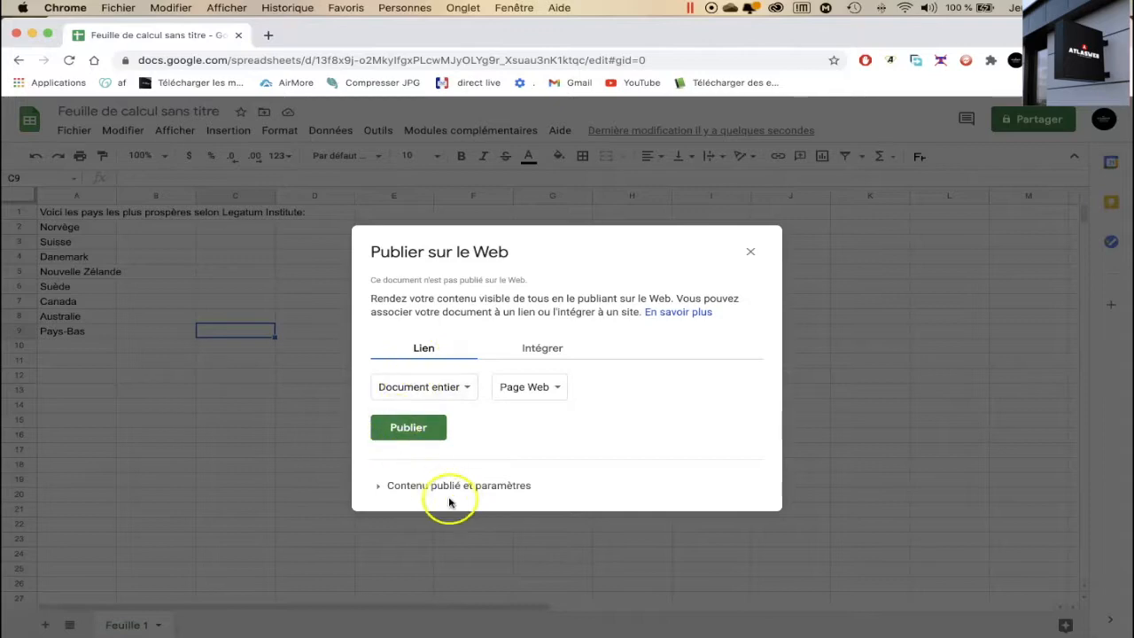
click(383, 487)
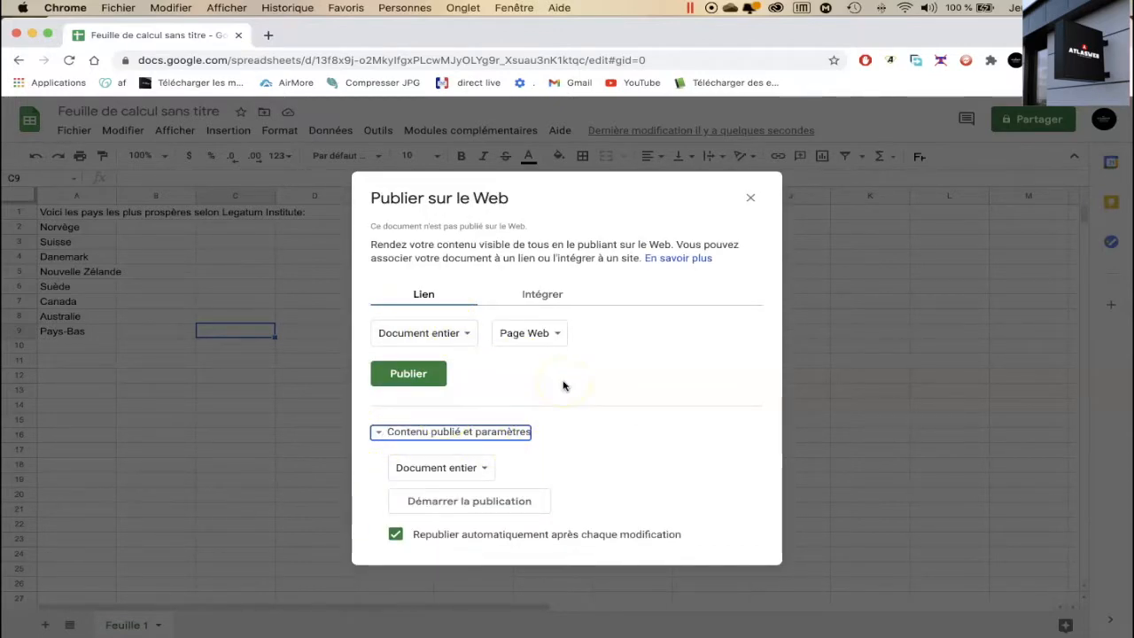
click(466, 333)
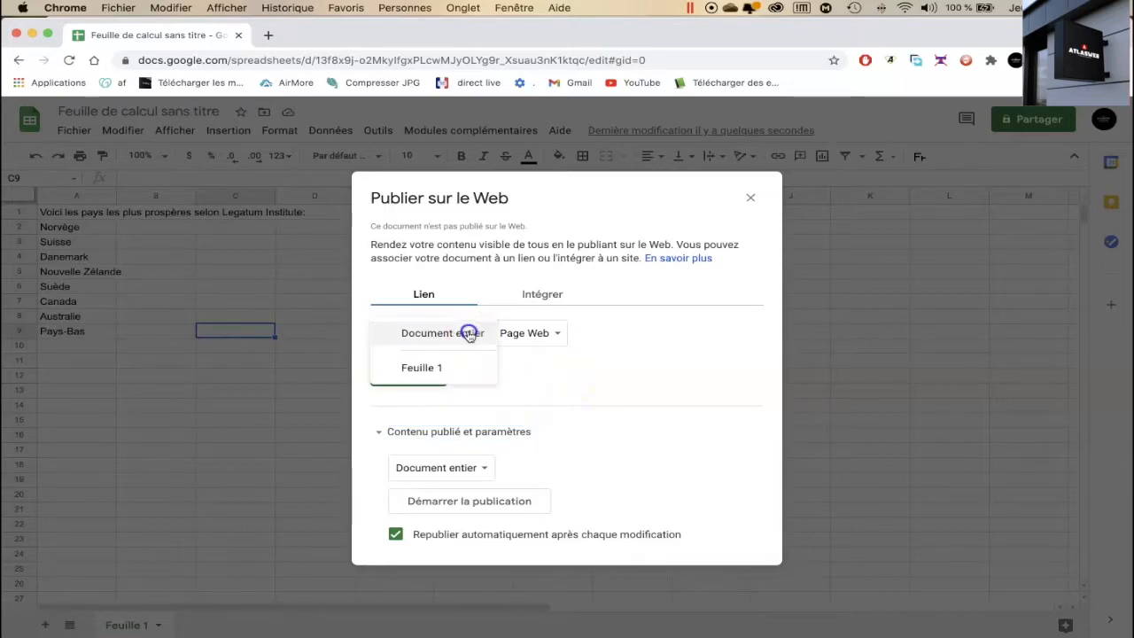
click(556, 383)
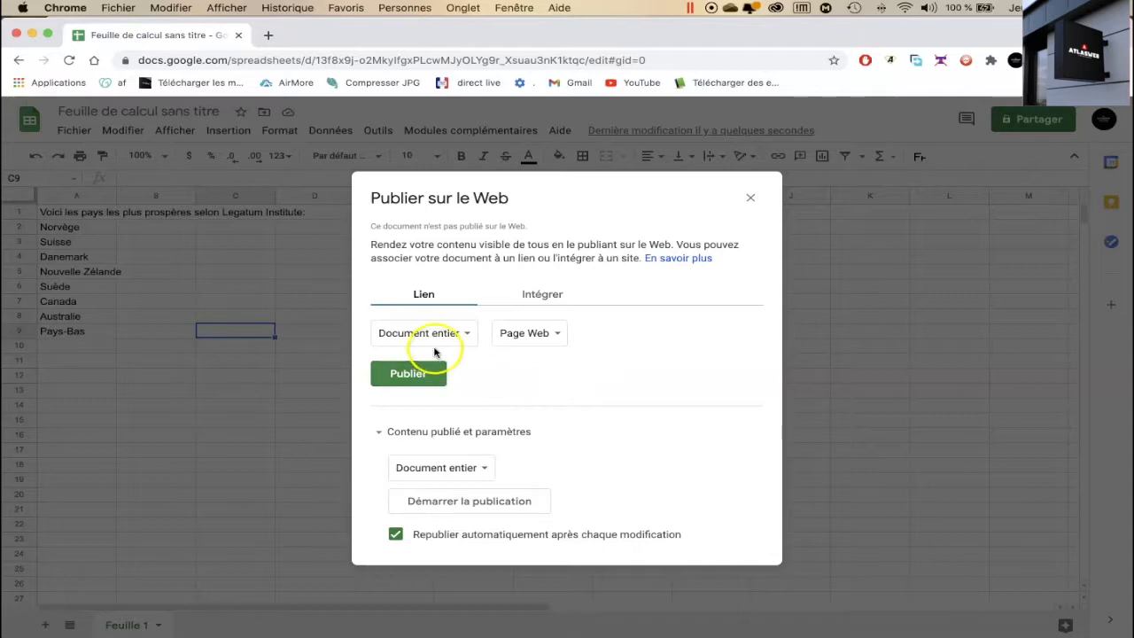
click(408, 376)
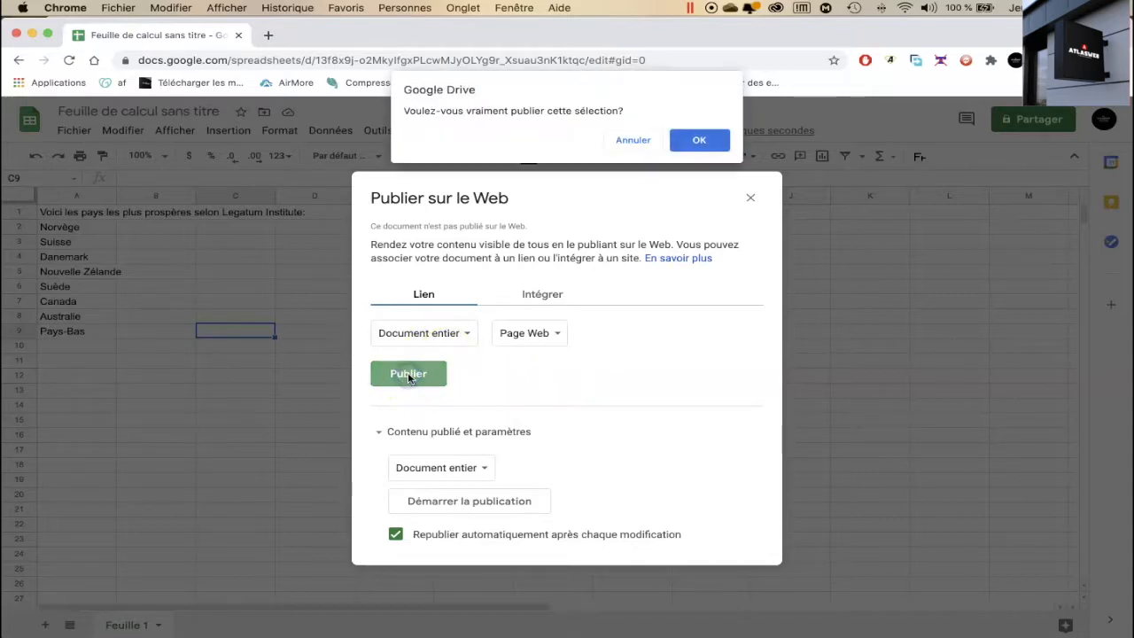
click(699, 140)
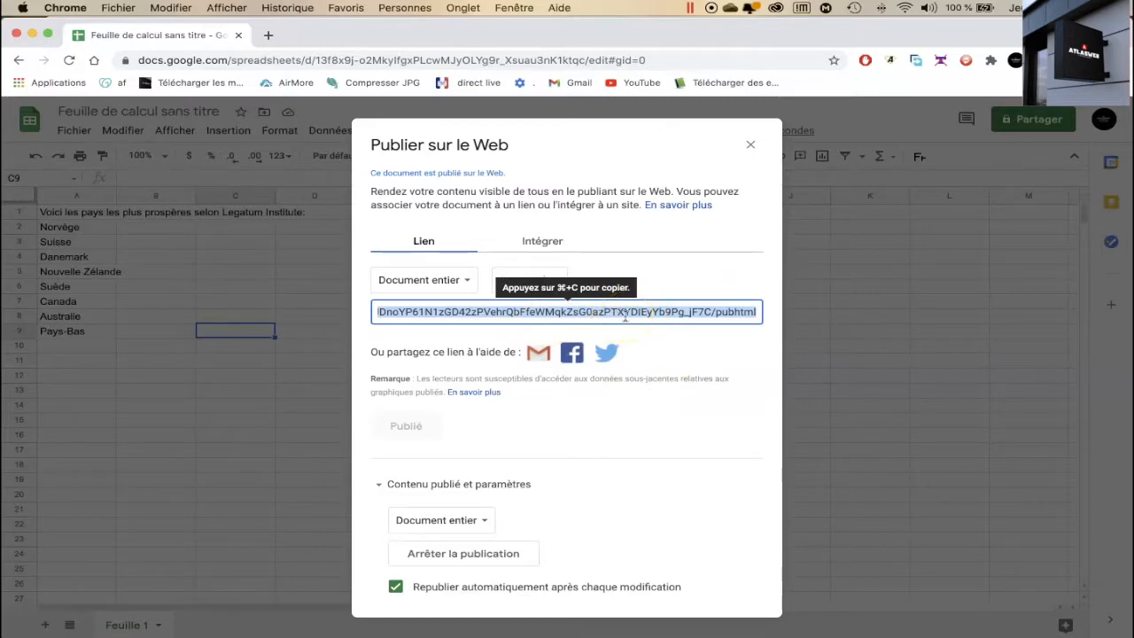
key(super+c)
- Switch to the blank Excel workbook and connect to web data in basic mode using the copied Google Sheets link as the URL
key(super+Tab)
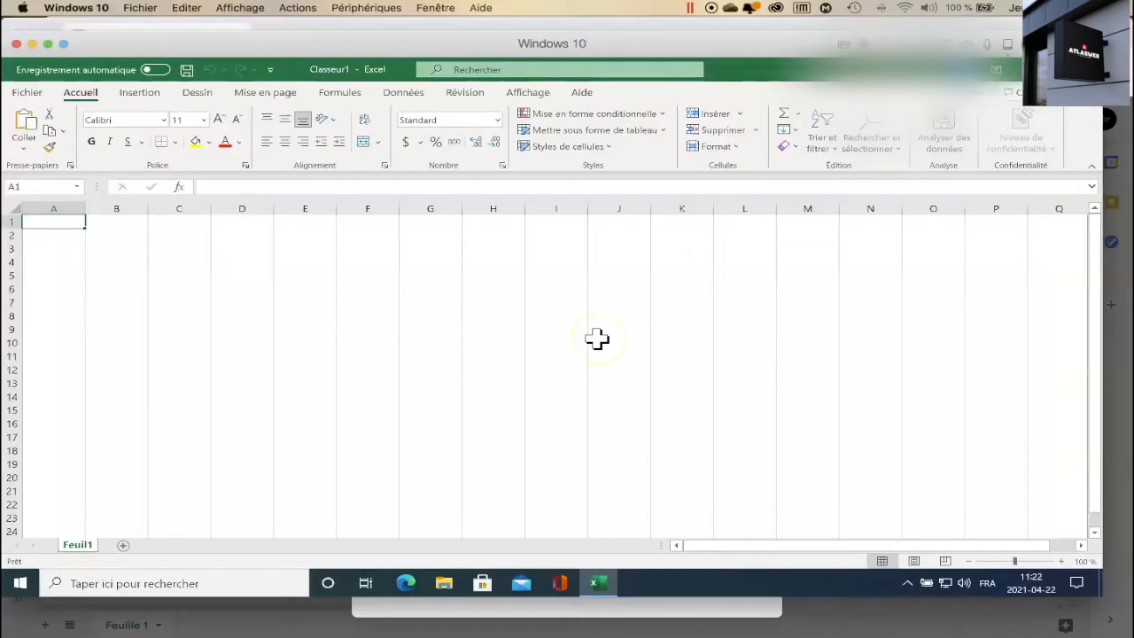
click(446, 252)
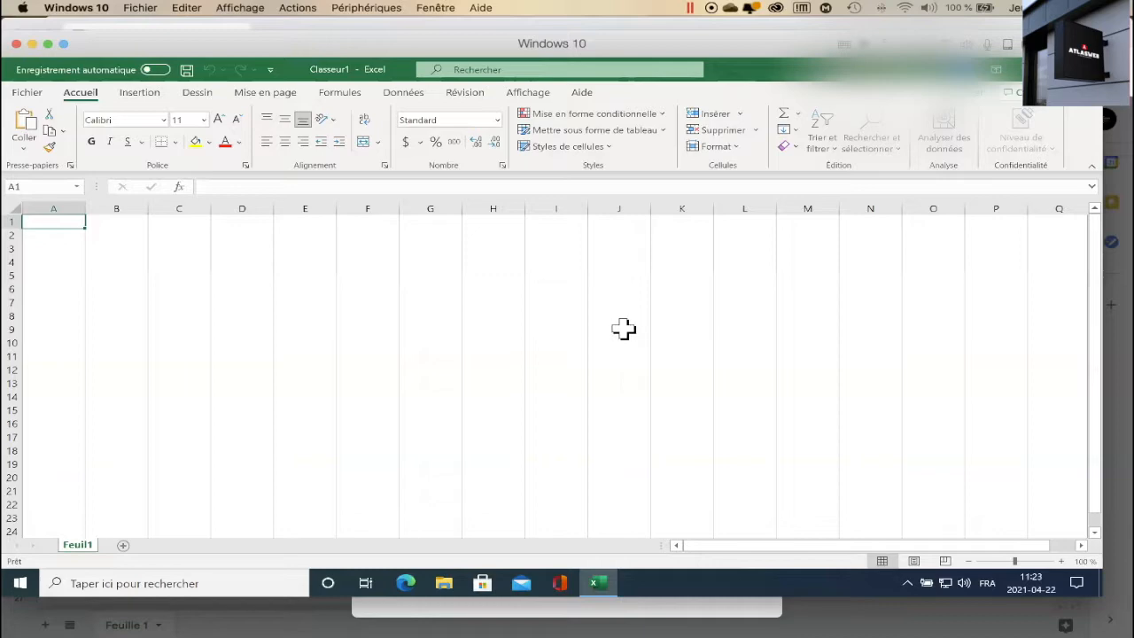
click(404, 94)
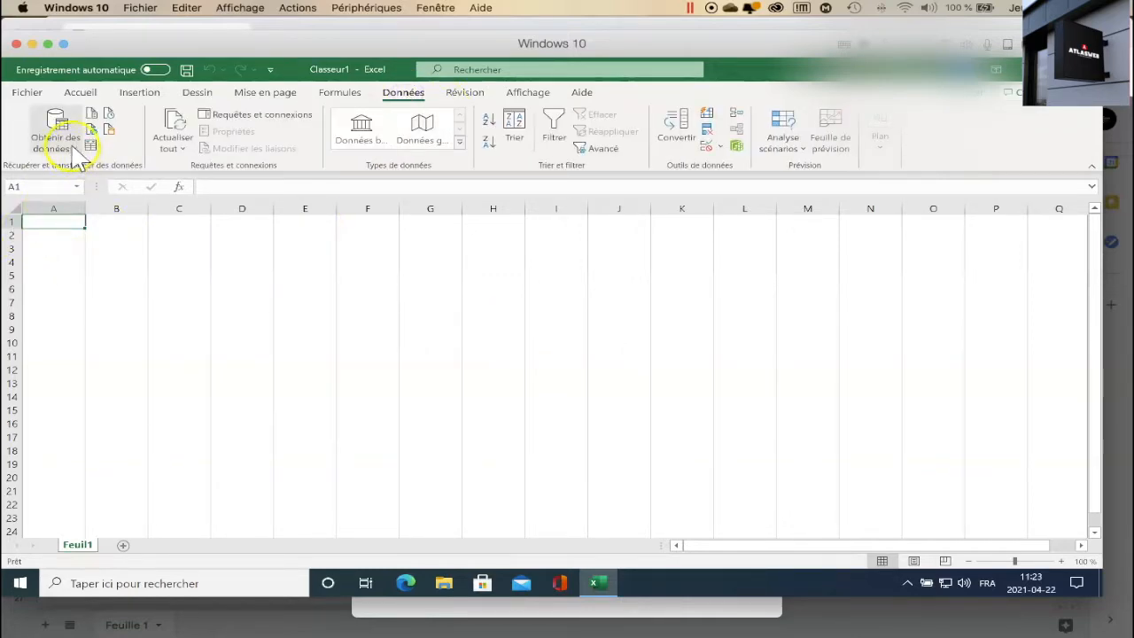
click(76, 150)
mouse_move(120, 319)
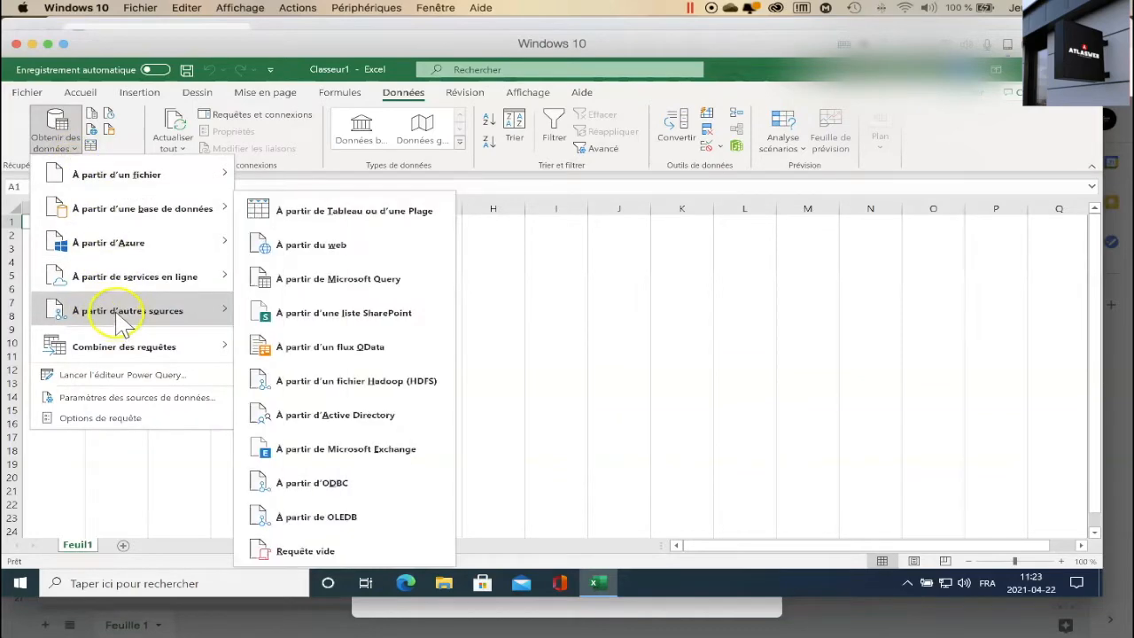
click(313, 245)
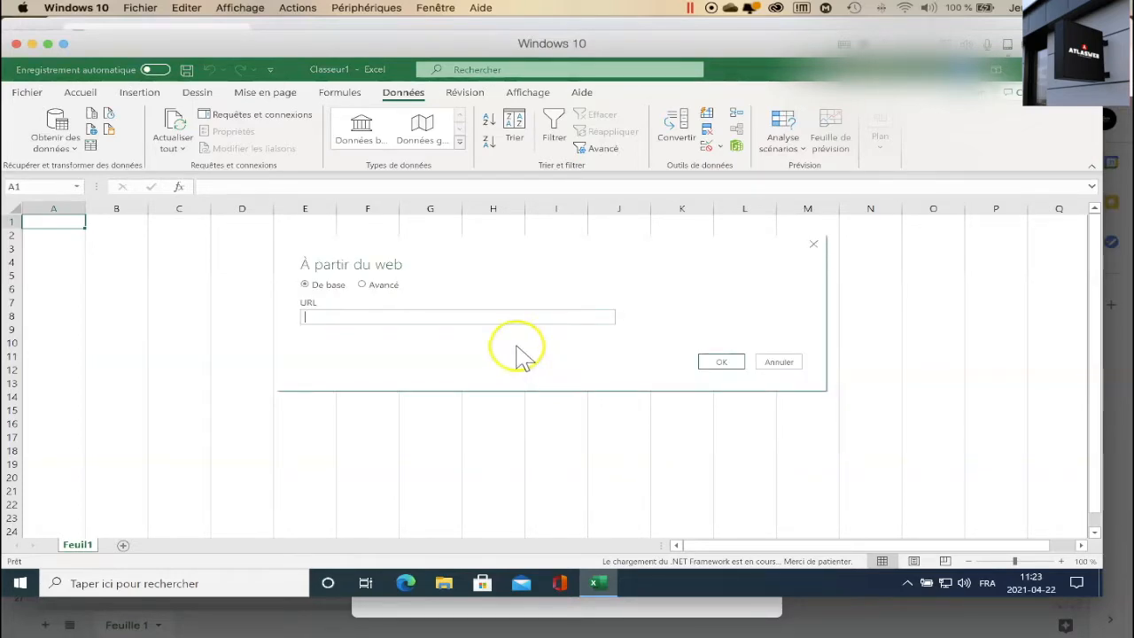
key(ctrl+v)
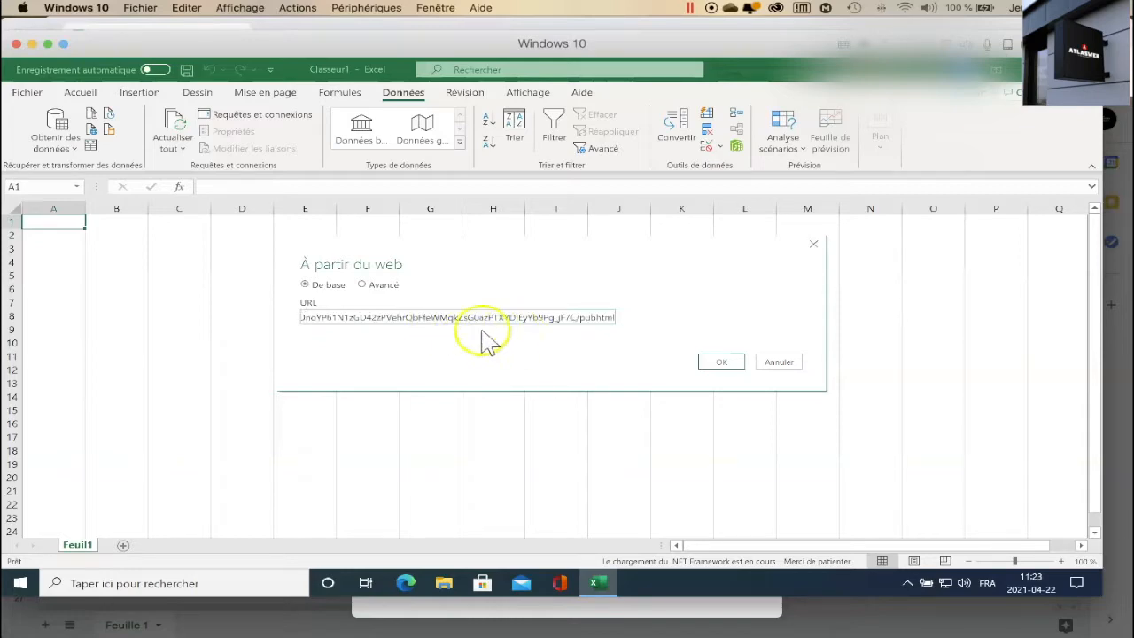
click(719, 365)
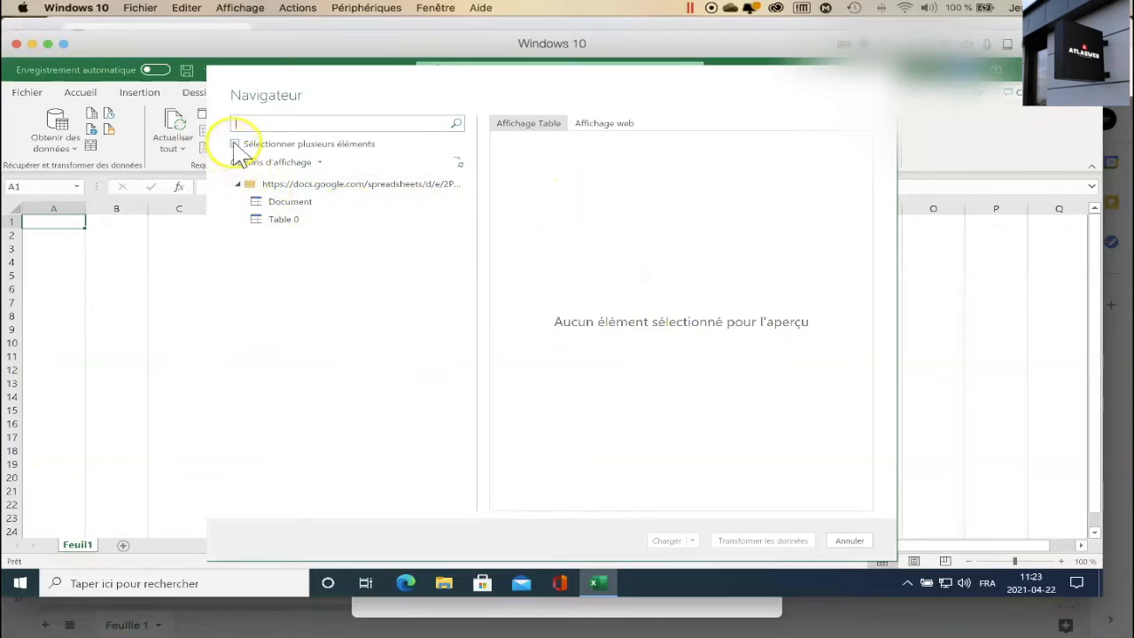
- Enable selection of multiple items, select Table 0, and open its data for transformation in the Power Query Editor
click(236, 145)
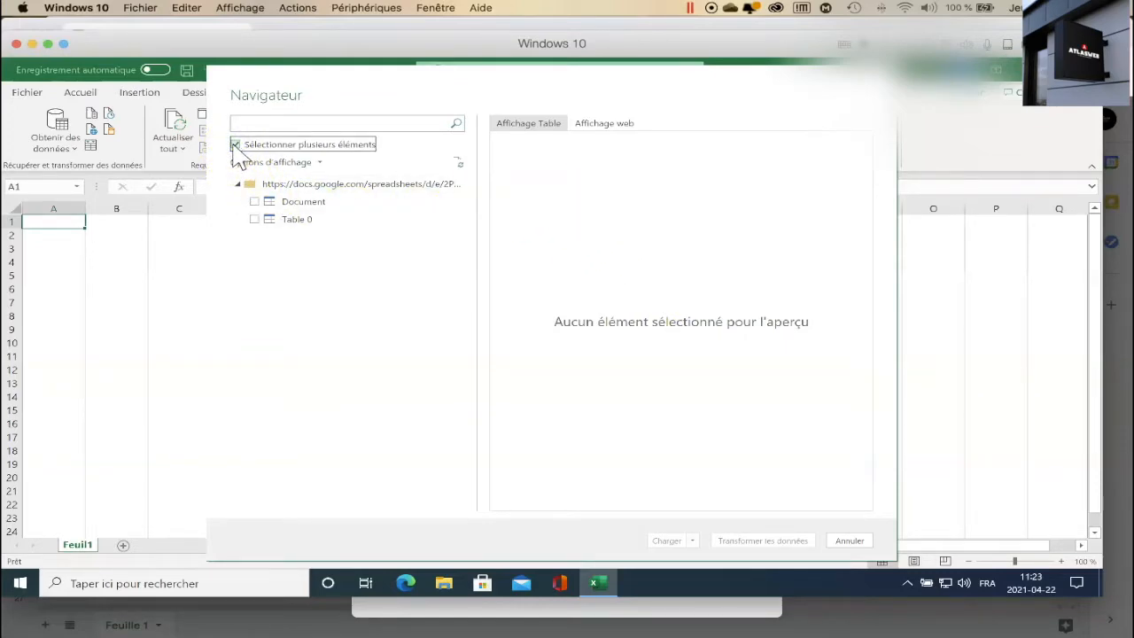
click(255, 219)
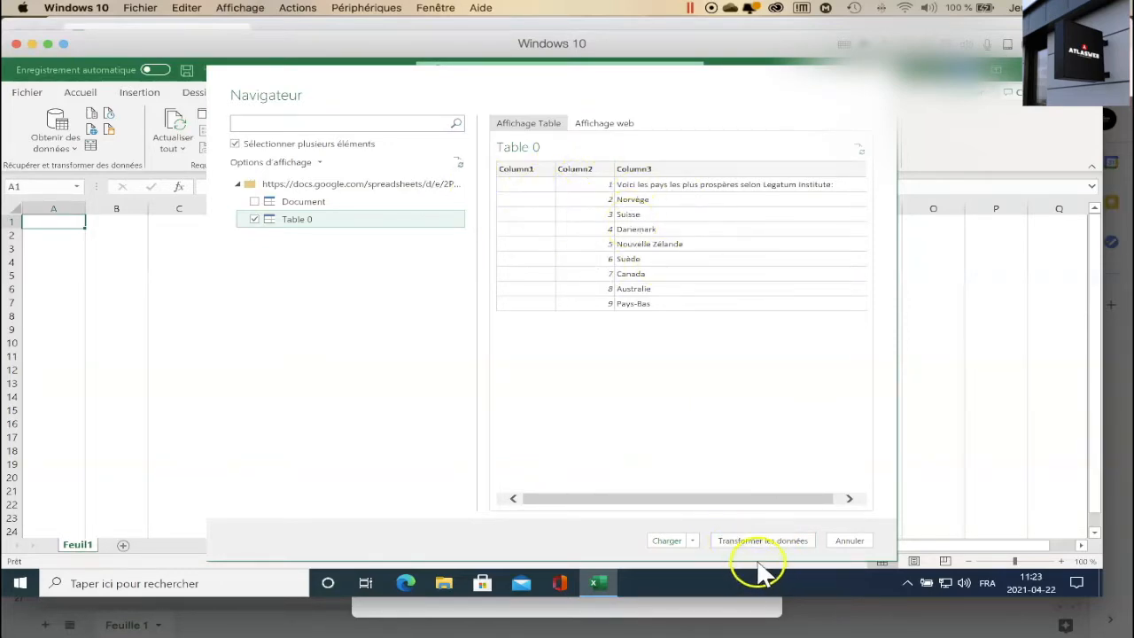
click(759, 542)
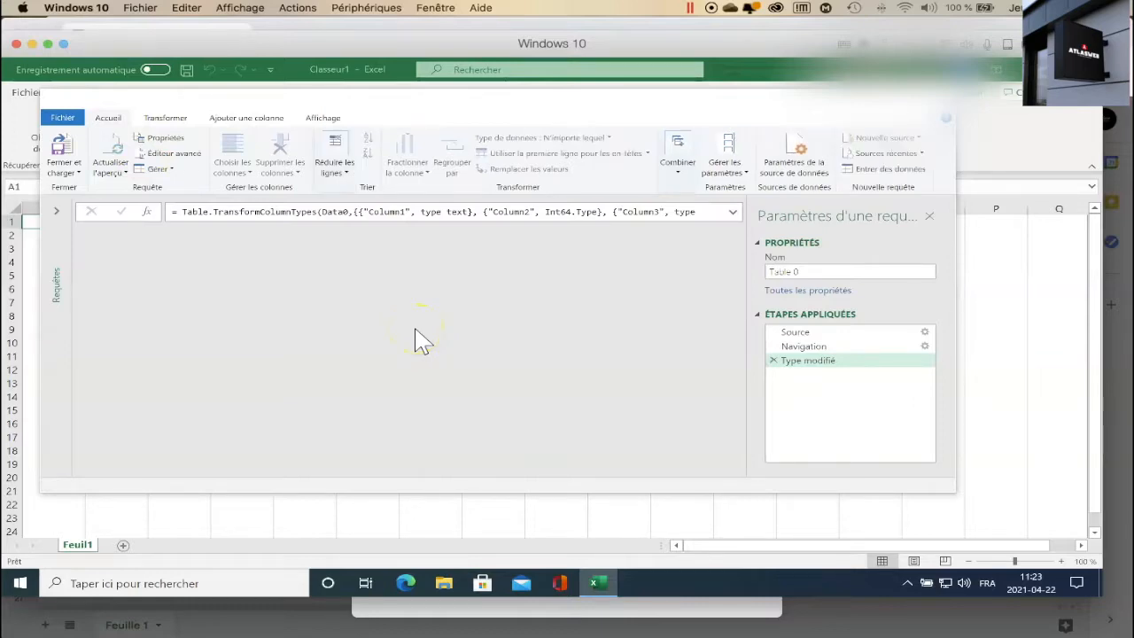
- Promote the first row of Table 0 to column headers in the Power Query Editor
click(372, 251)
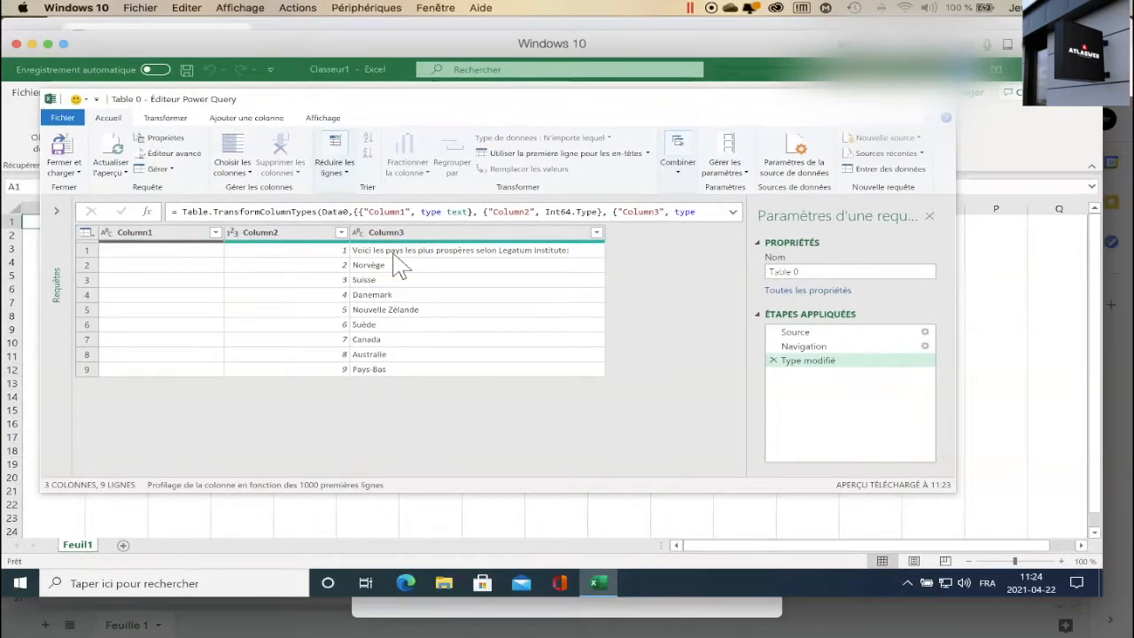
click(86, 233)
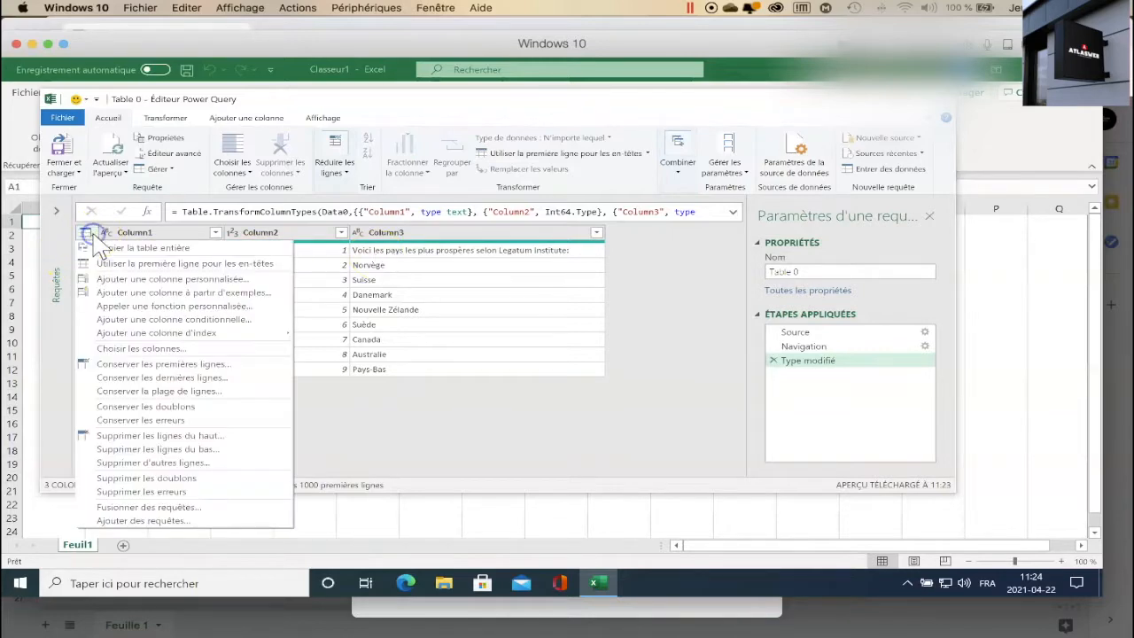
click(643, 275)
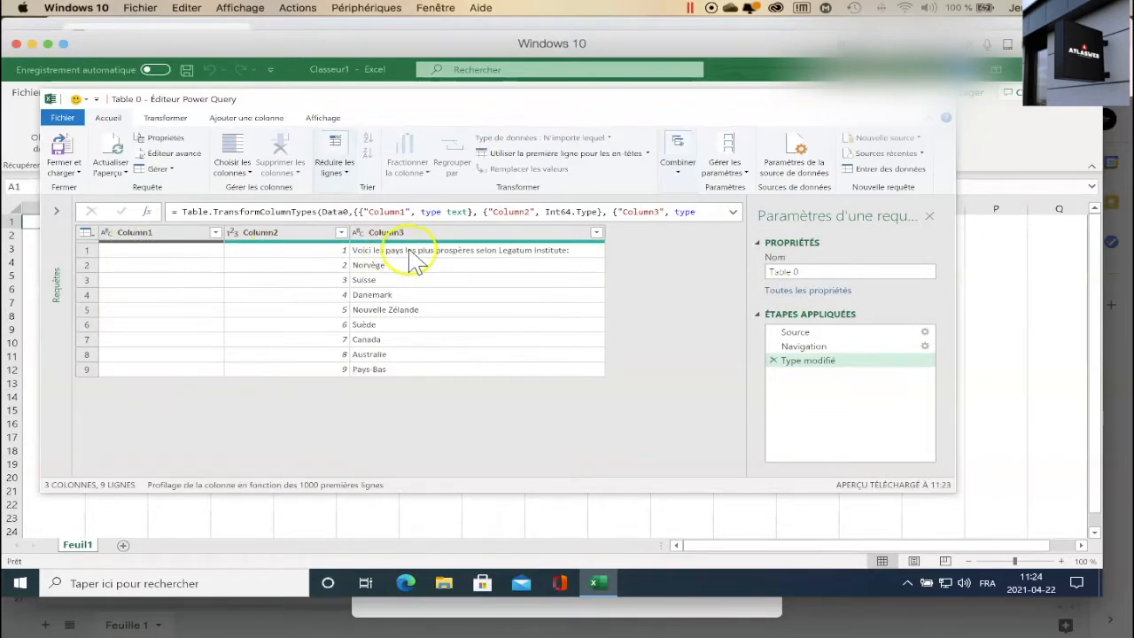
click(87, 232)
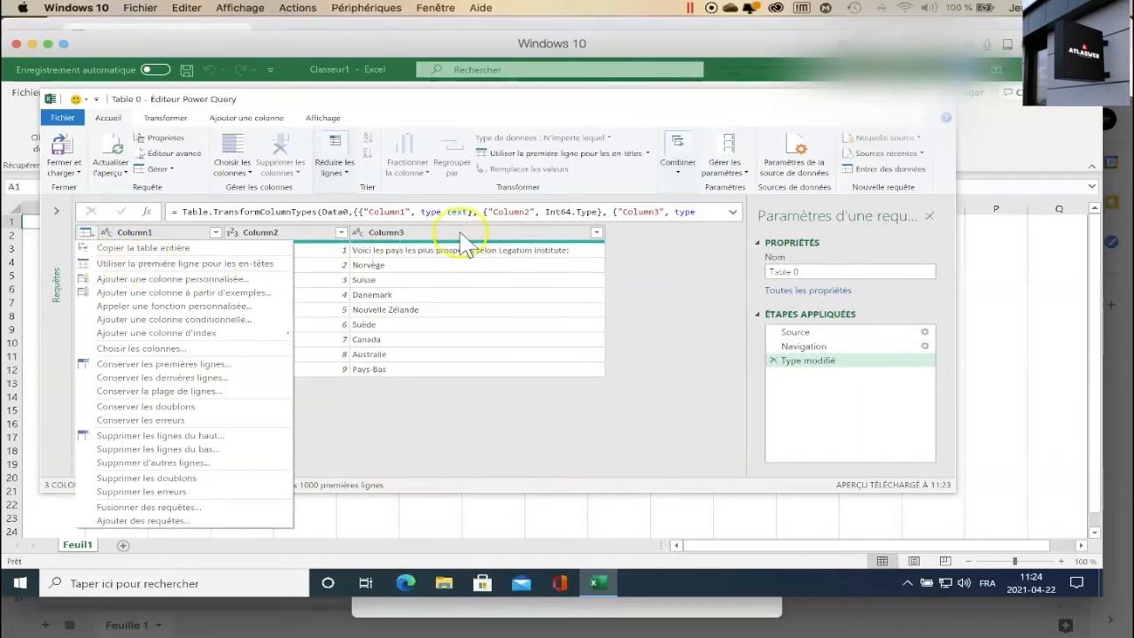
click(222, 268)
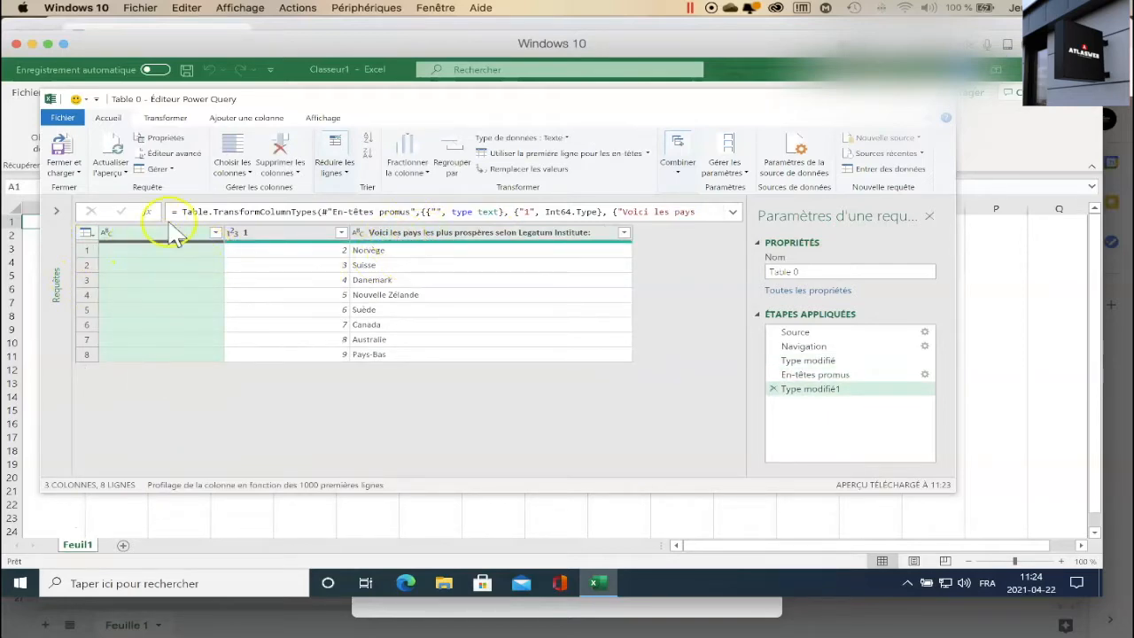
- Keep only the "1" and "Voici les pays les plus prospères selon Legatum Institute:" columns, excluding the unnamed one, and load the query into the workbook
click(87, 233)
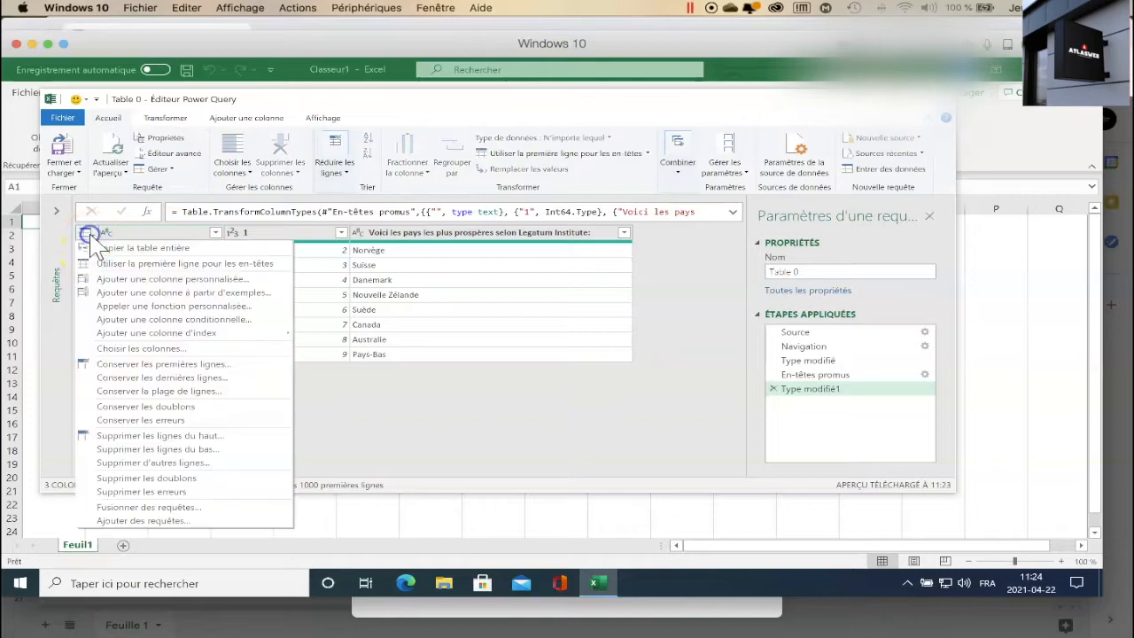
click(115, 351)
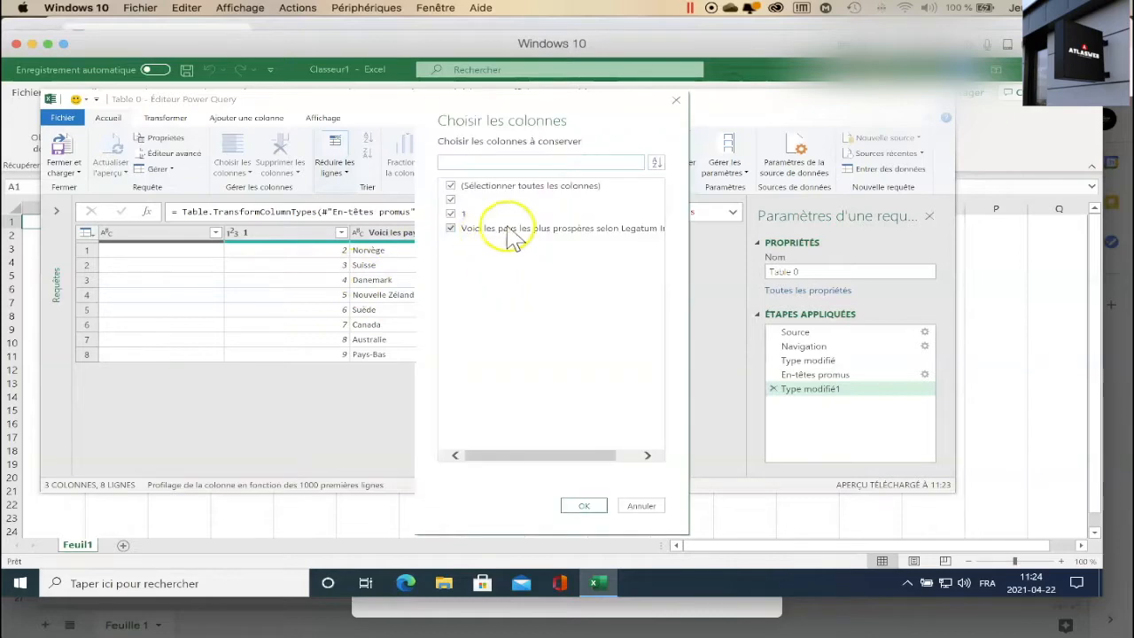
click(457, 201)
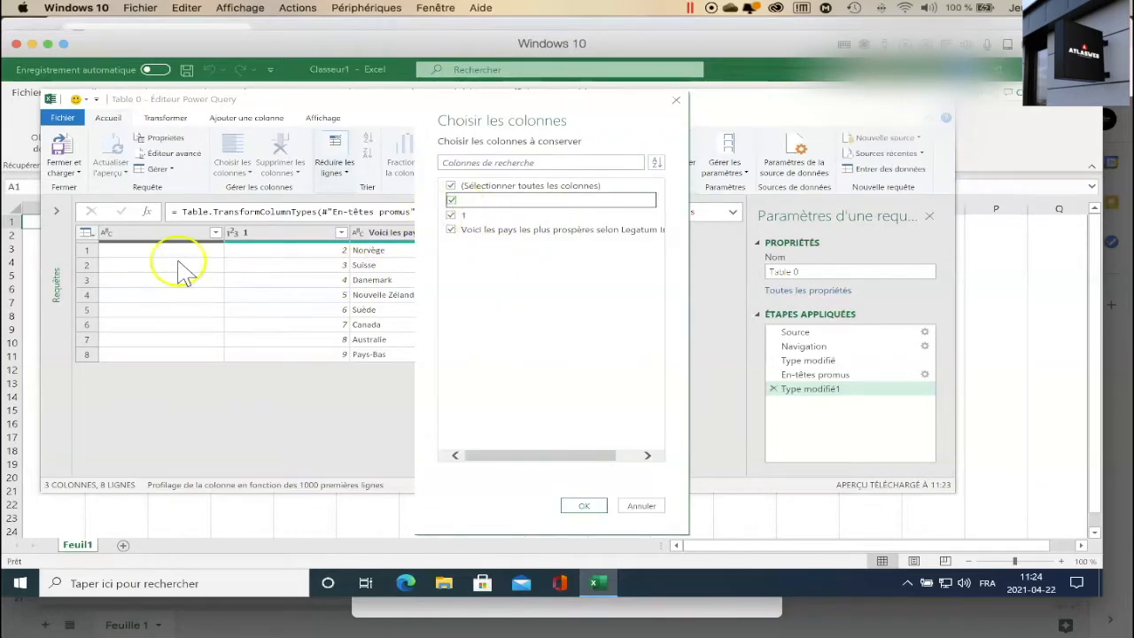
click(451, 201)
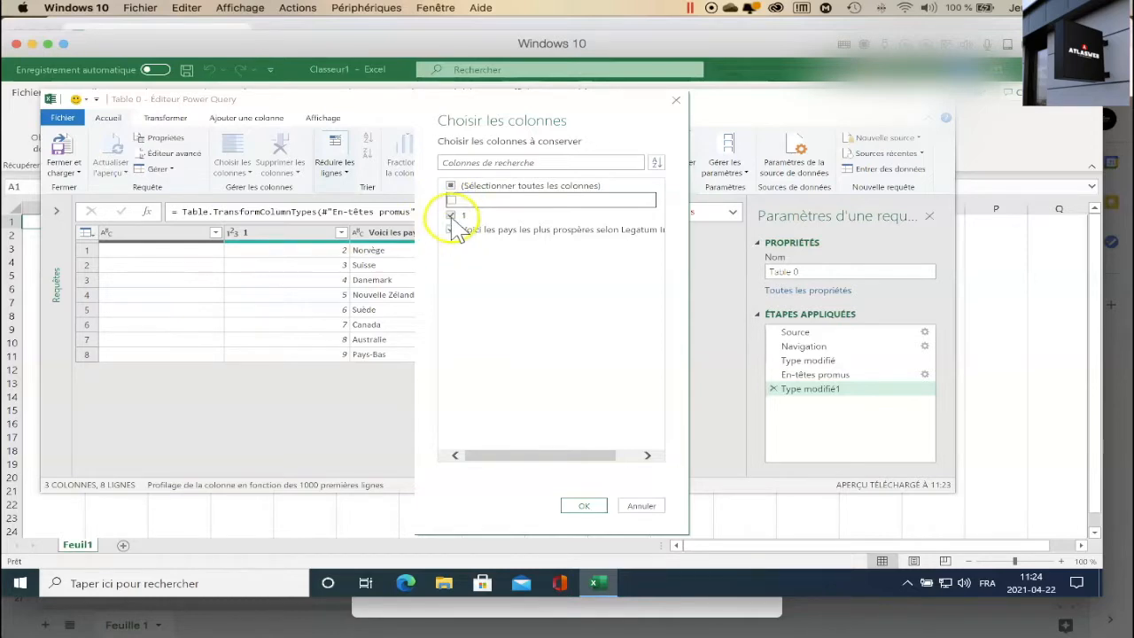
click(578, 505)
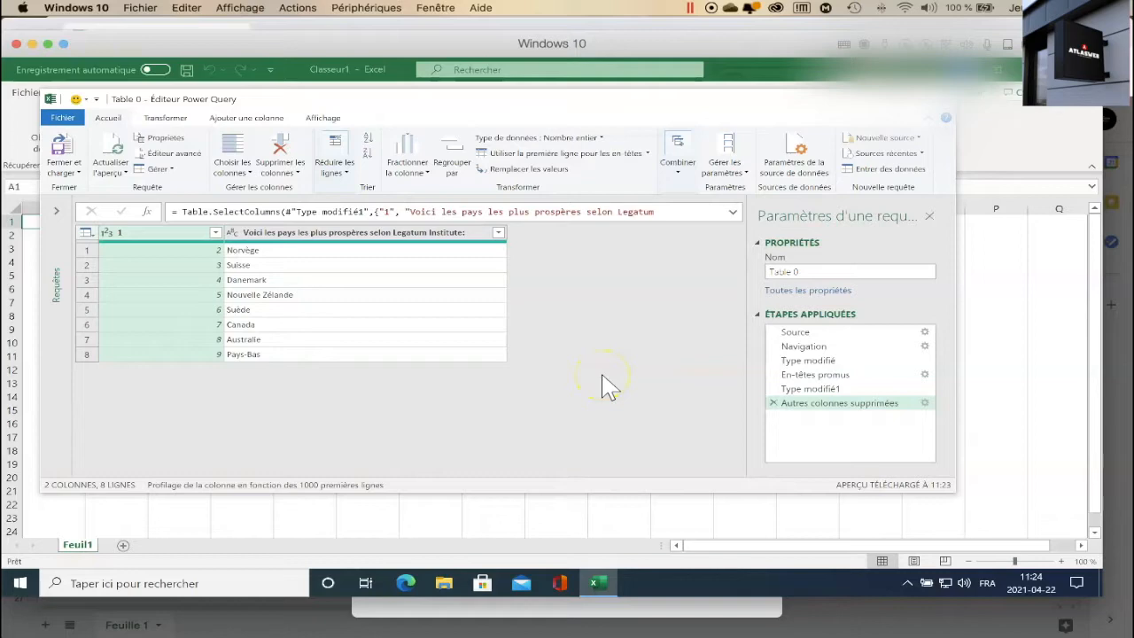
click(67, 159)
click(66, 152)
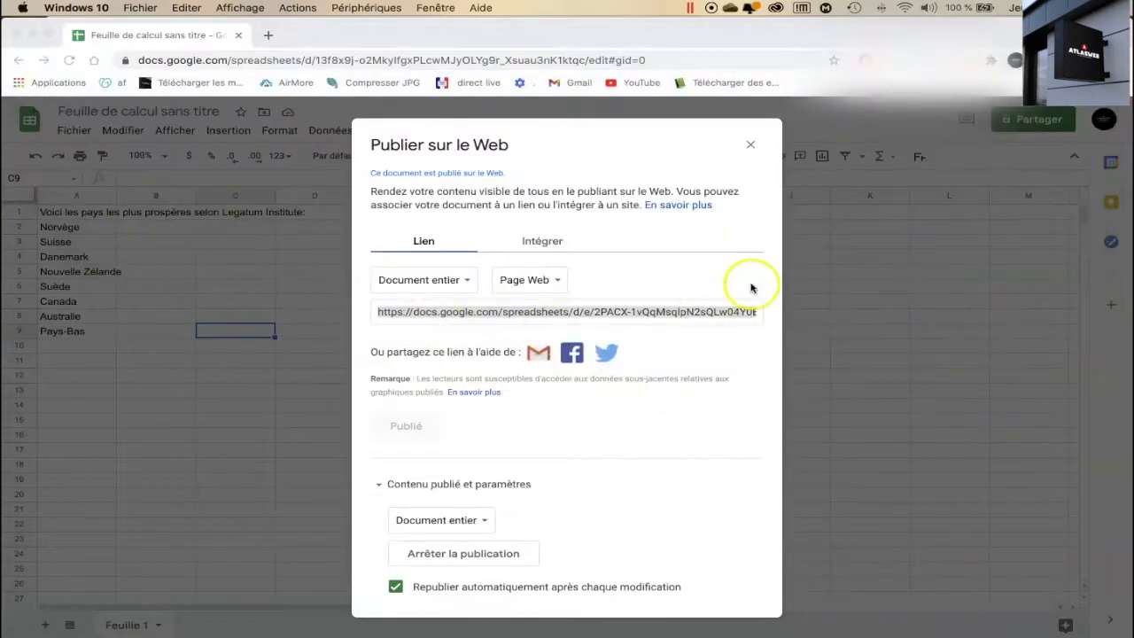
- Dismiss the web publishing settings in Google Sheets and add "Finlande" in cell A10 below Pays-Bas
click(750, 146)
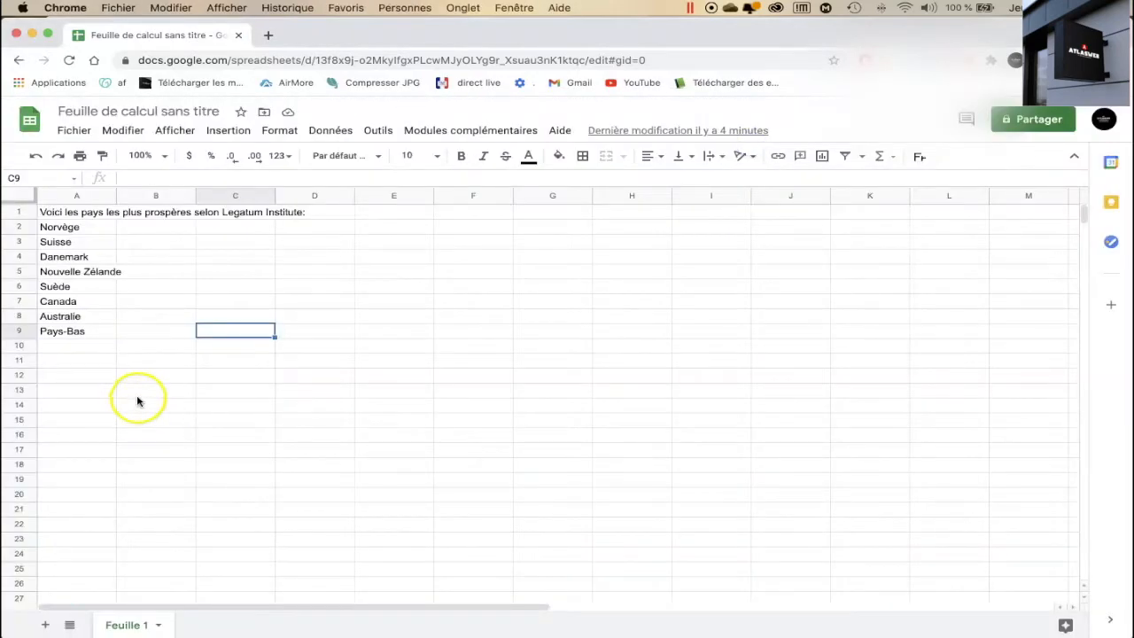
click(62, 348)
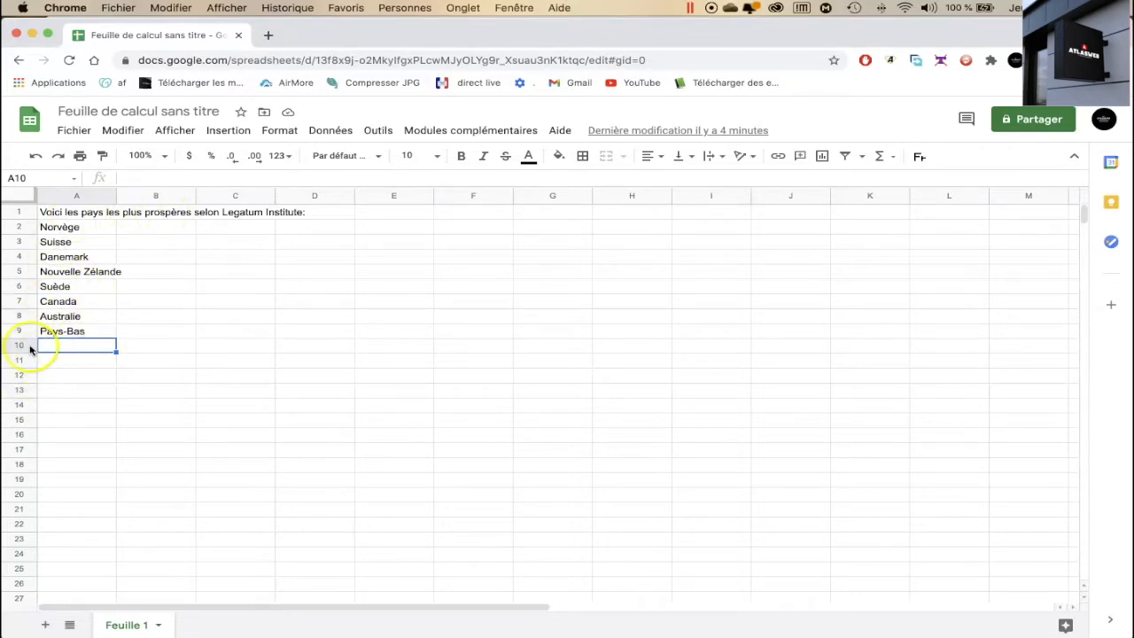
text(Finlande)
click(72, 369)
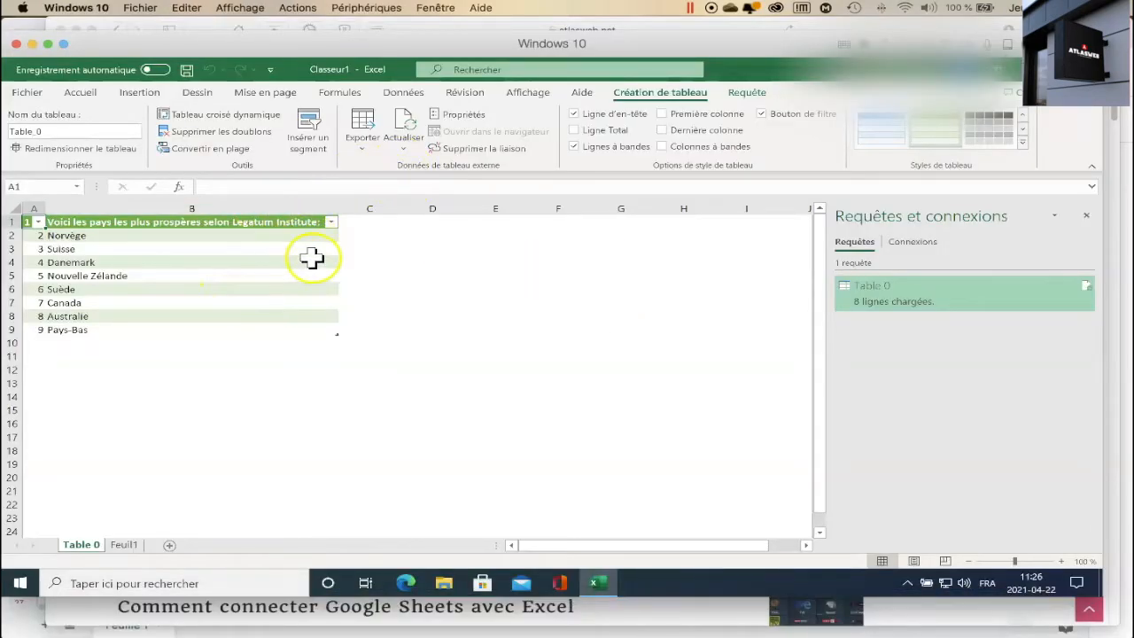
- Refresh the imported countries table in Excel to pull in the new Google Sheets entry
click(408, 124)
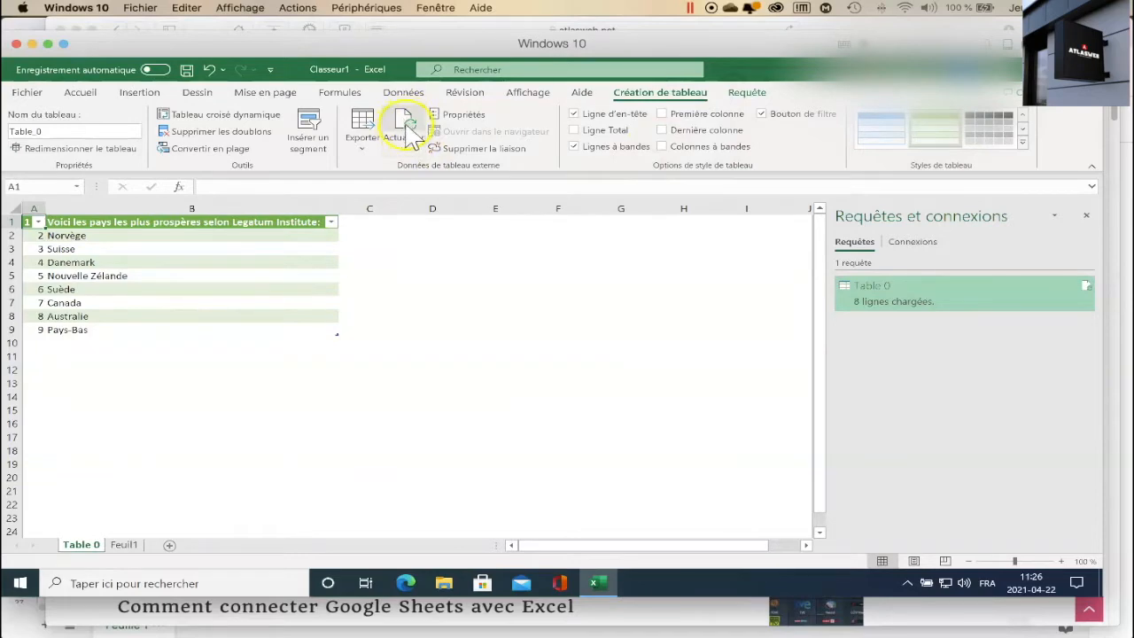
click(408, 126)
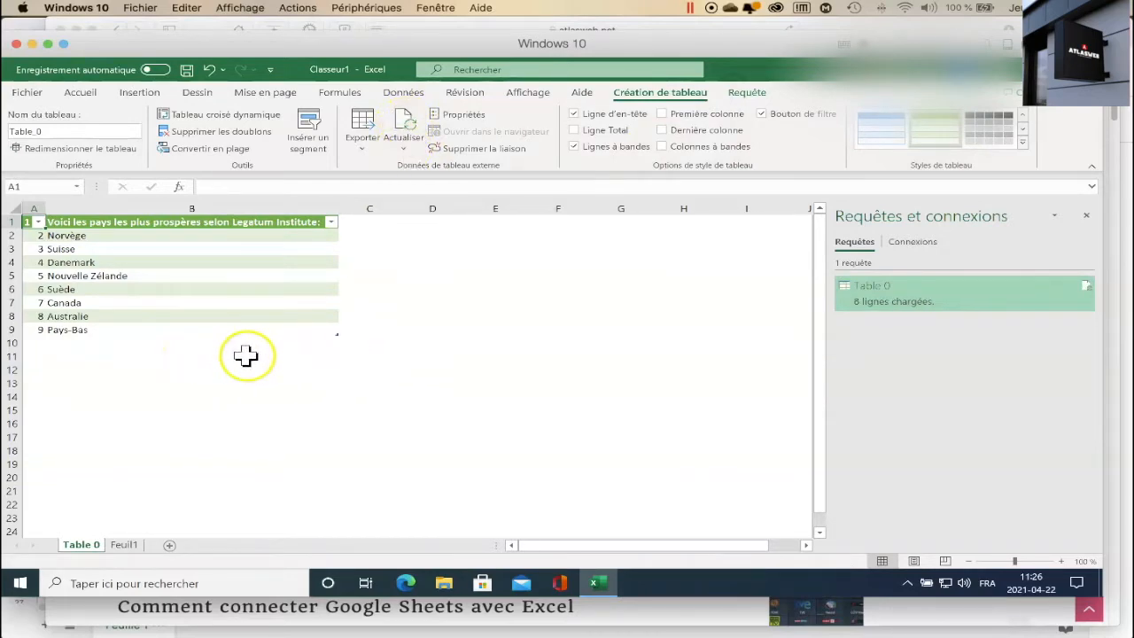
click(362, 135)
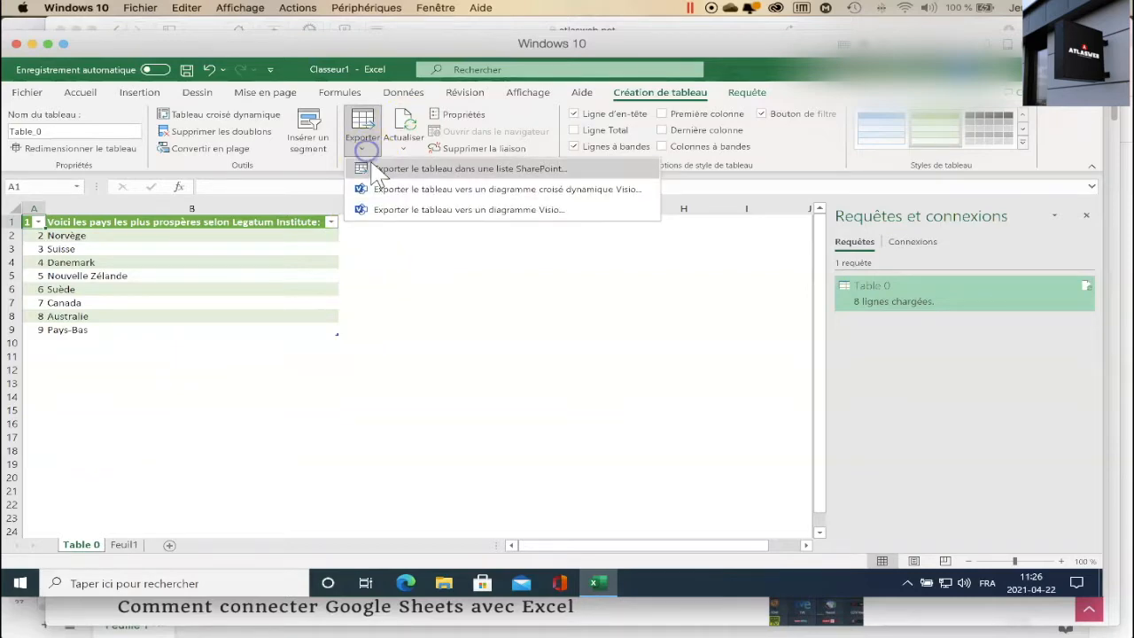
key(Escape)
- Review the refresh control options in the Table 0 connection properties and leave them without saving
click(403, 148)
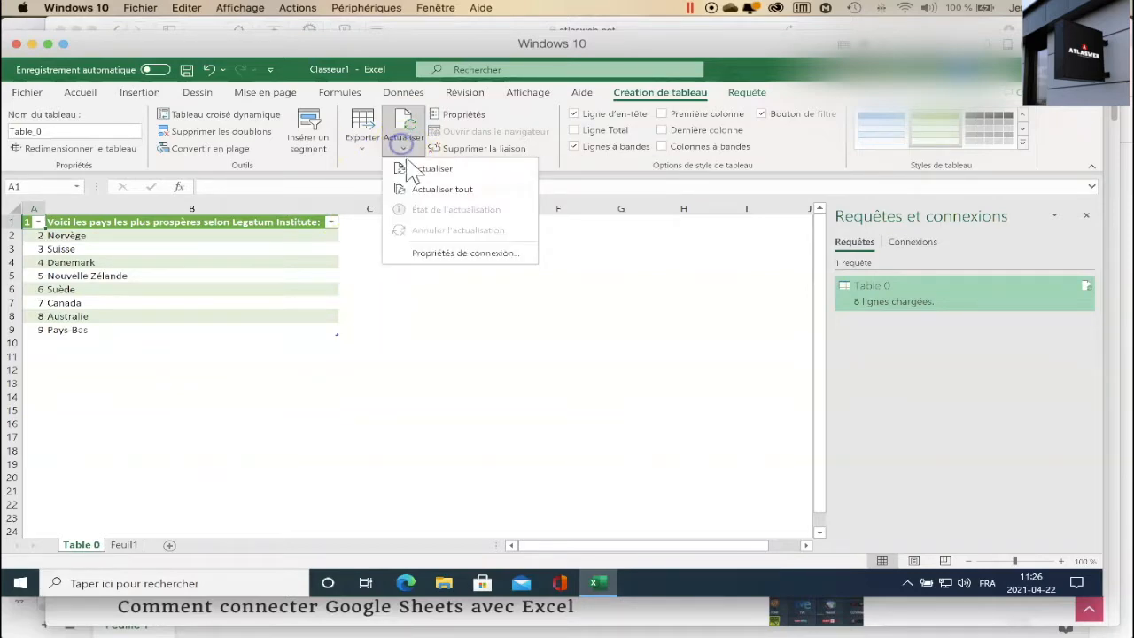
click(437, 254)
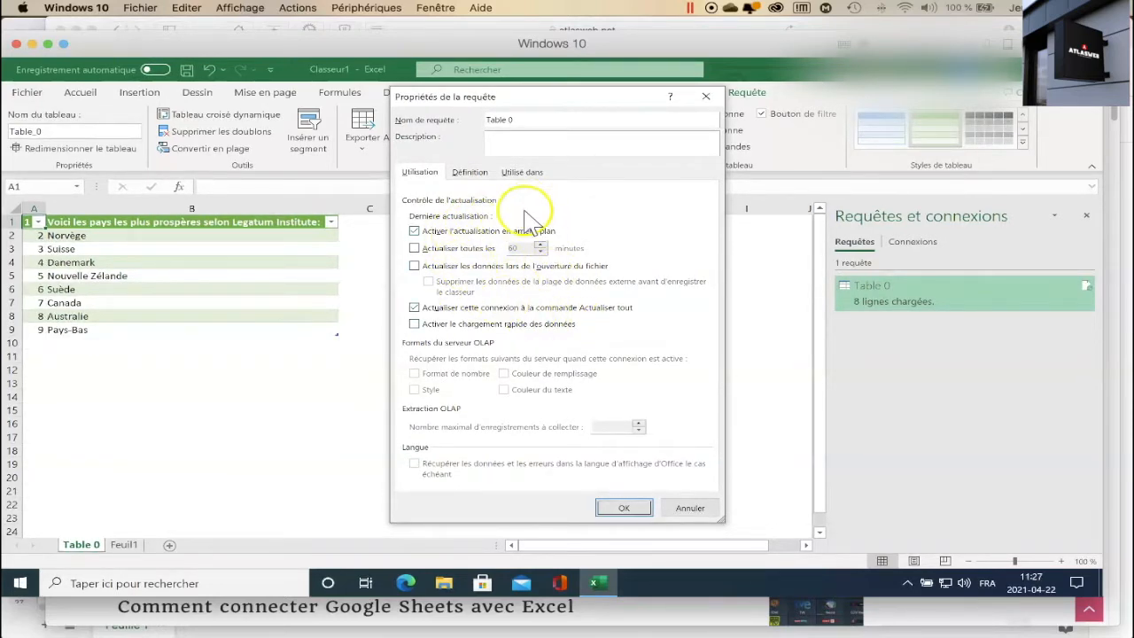
click(688, 509)
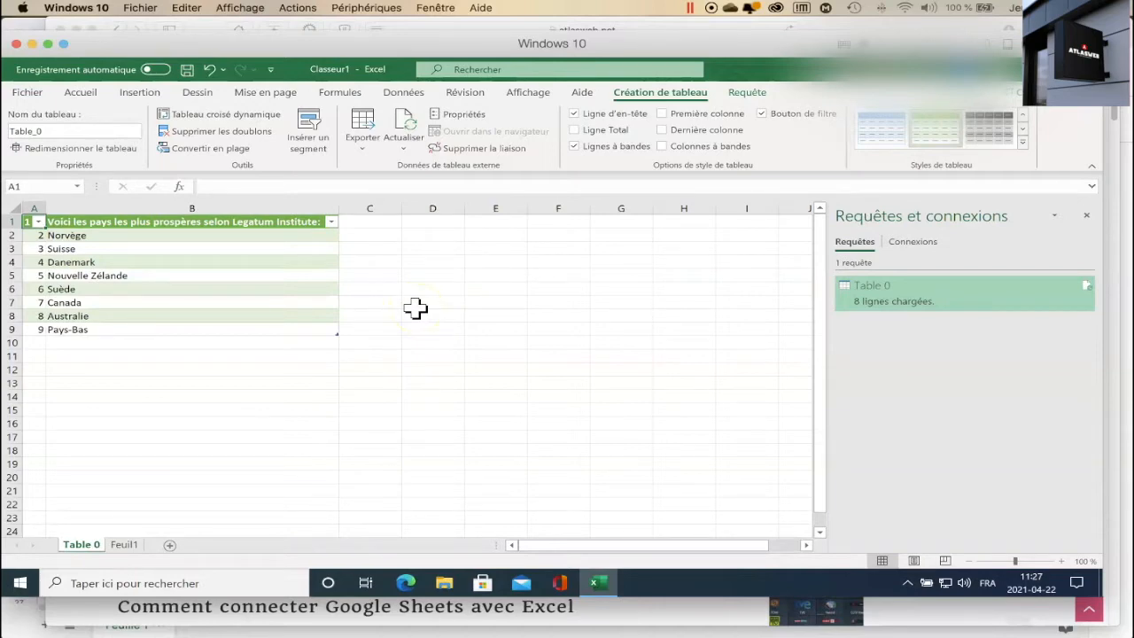
- Refresh the Table 0 query again to reload its data from the published spreadsheet
click(403, 126)
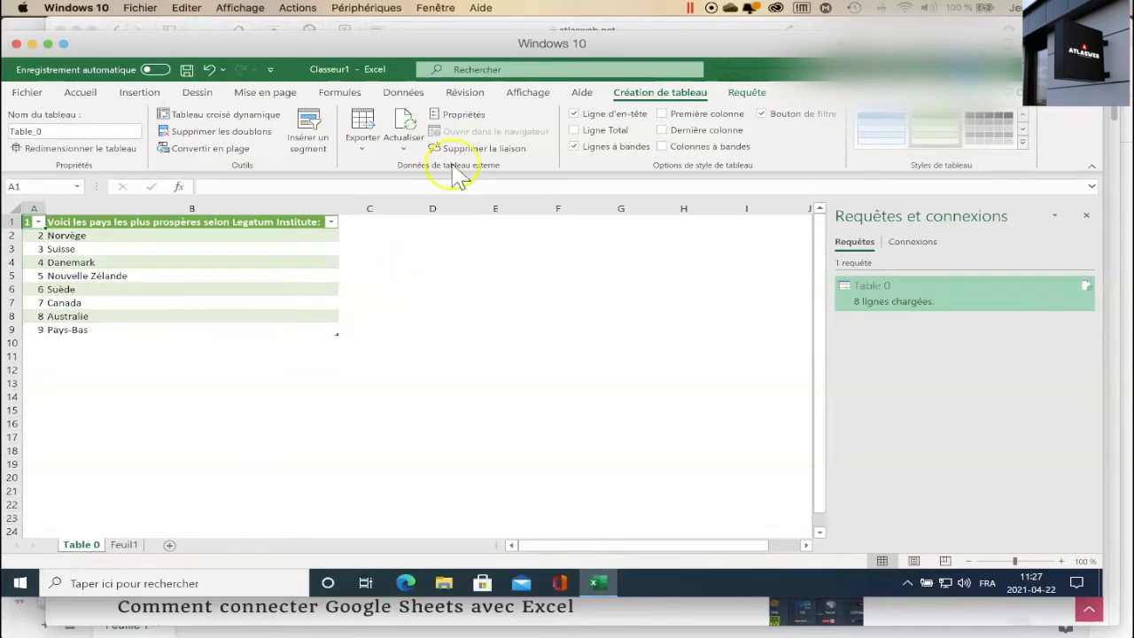
click(414, 131)
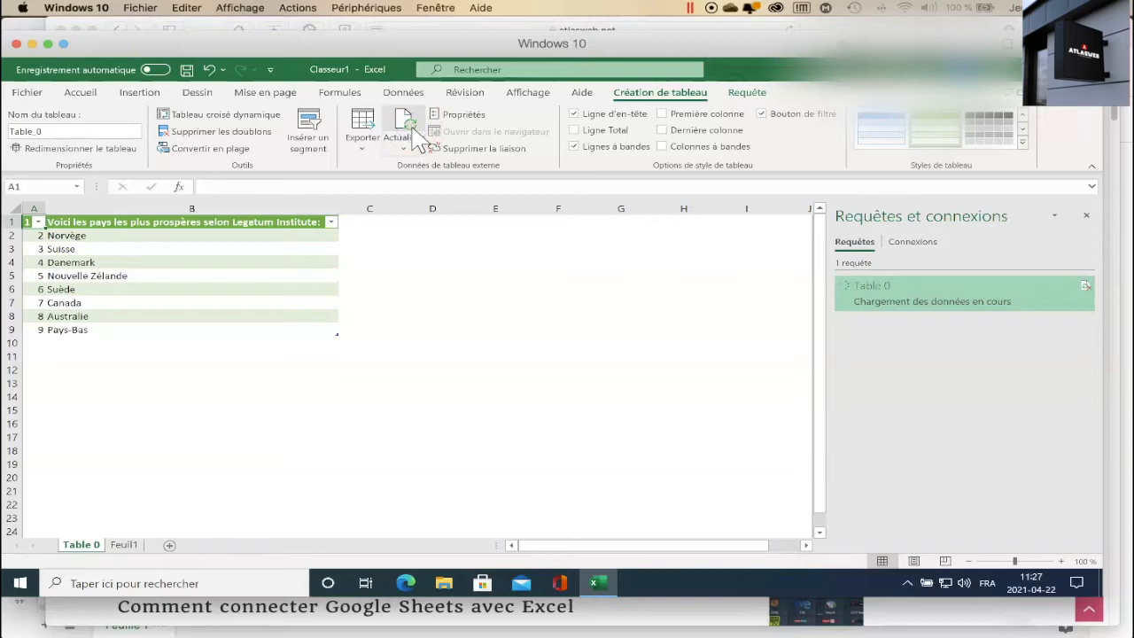
click(413, 134)
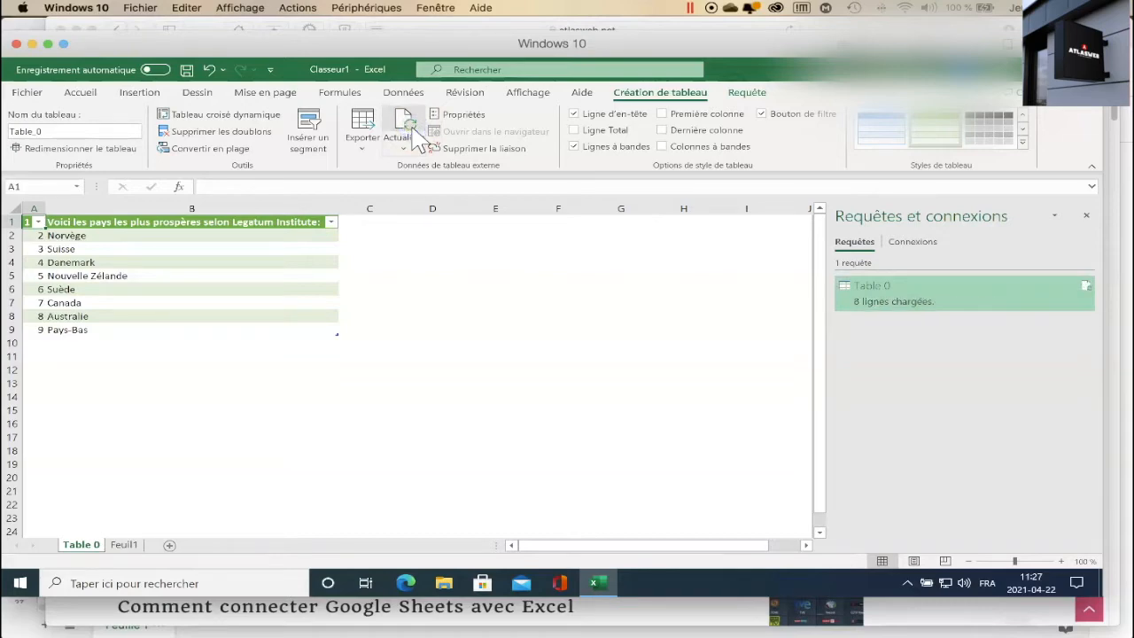
click(413, 131)
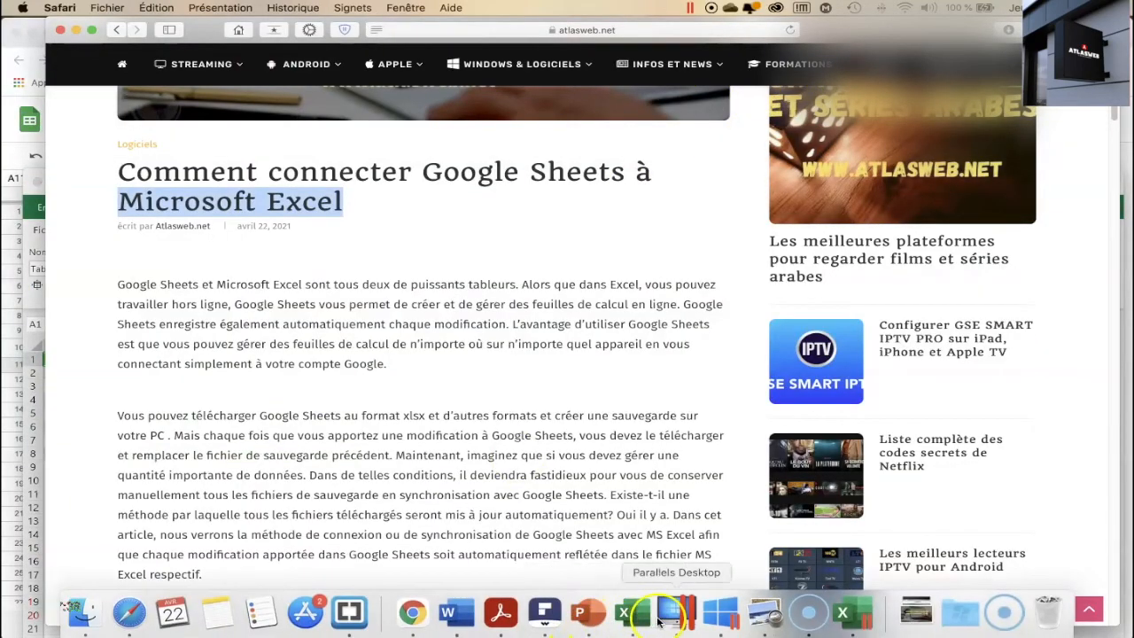
- Switch back to Excel in the Windows 10 virtual machine, reposition its window, and retry refreshing the imported table
click(670, 614)
drag(752, 181, 723, 46)
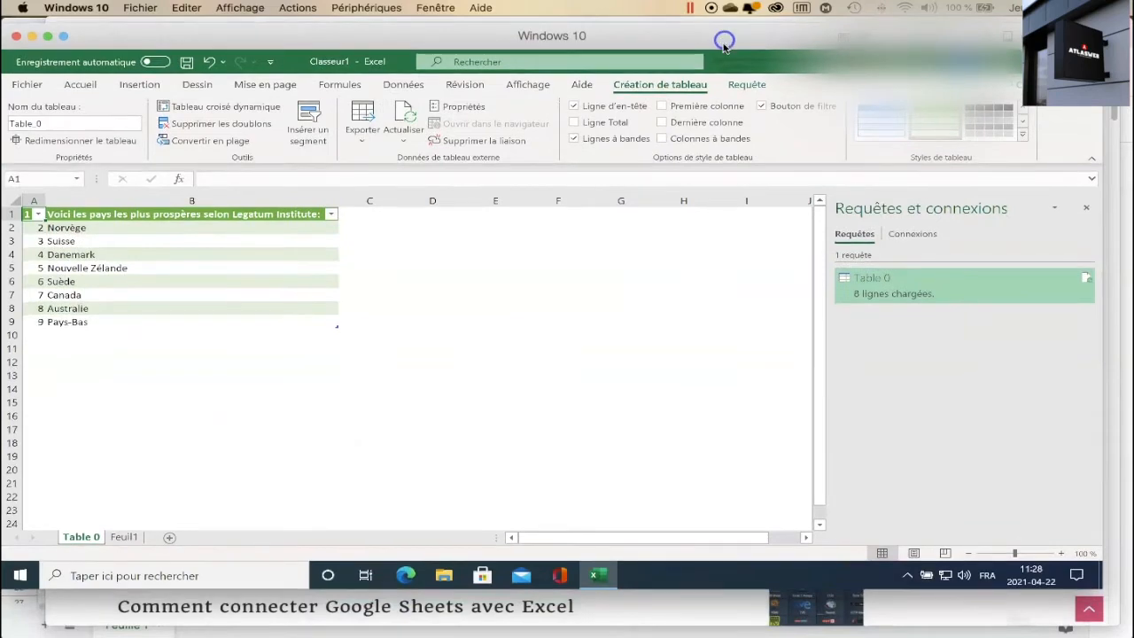
click(408, 120)
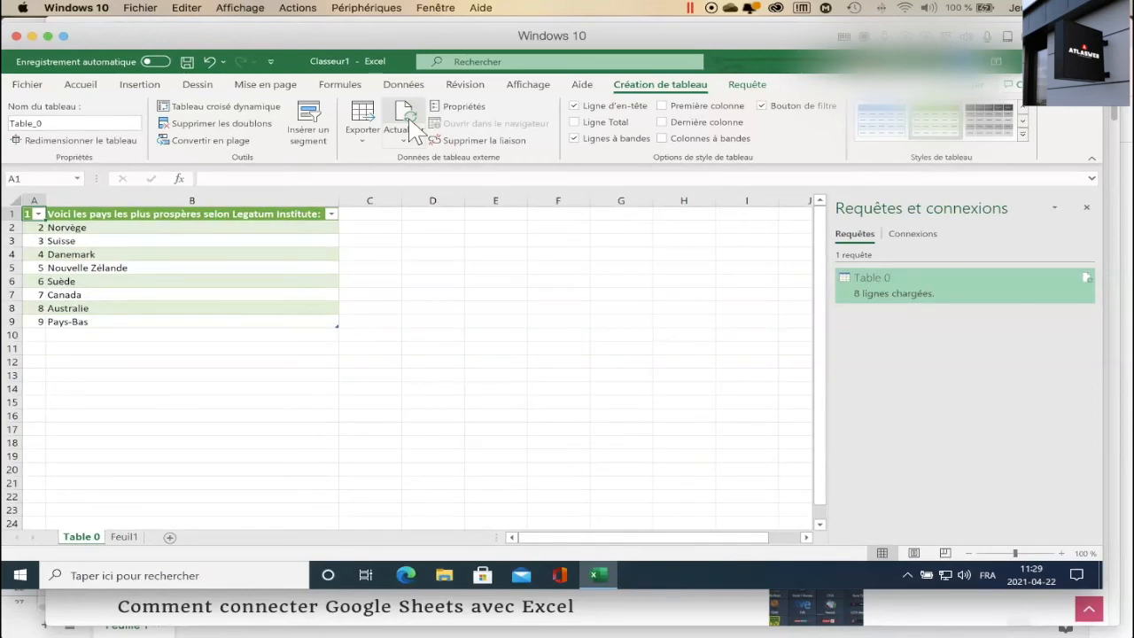
click(408, 118)
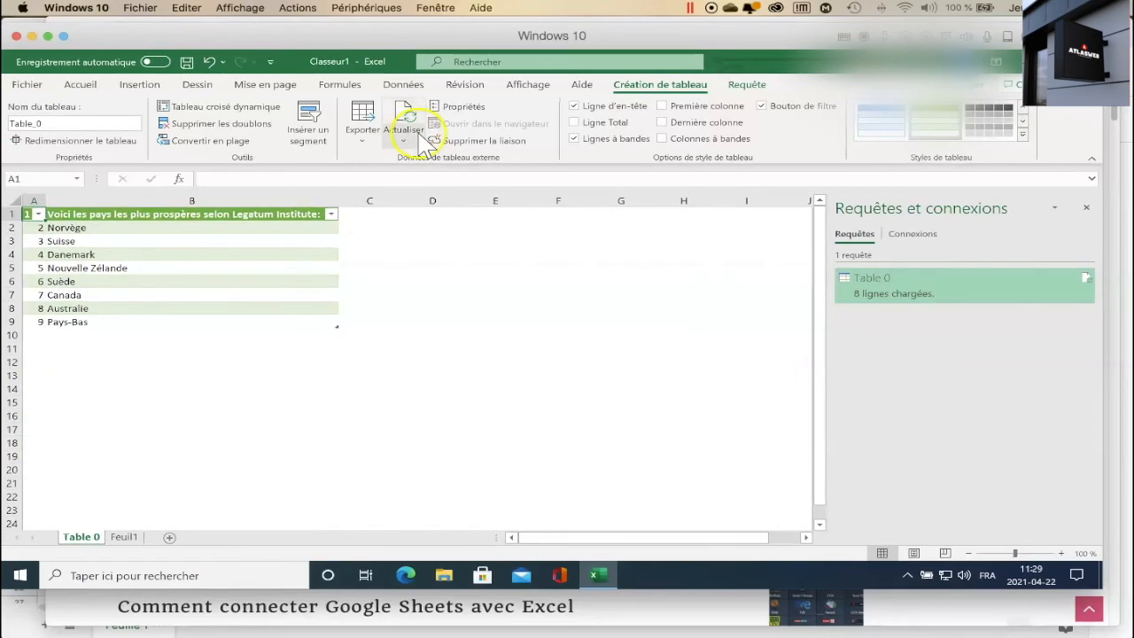